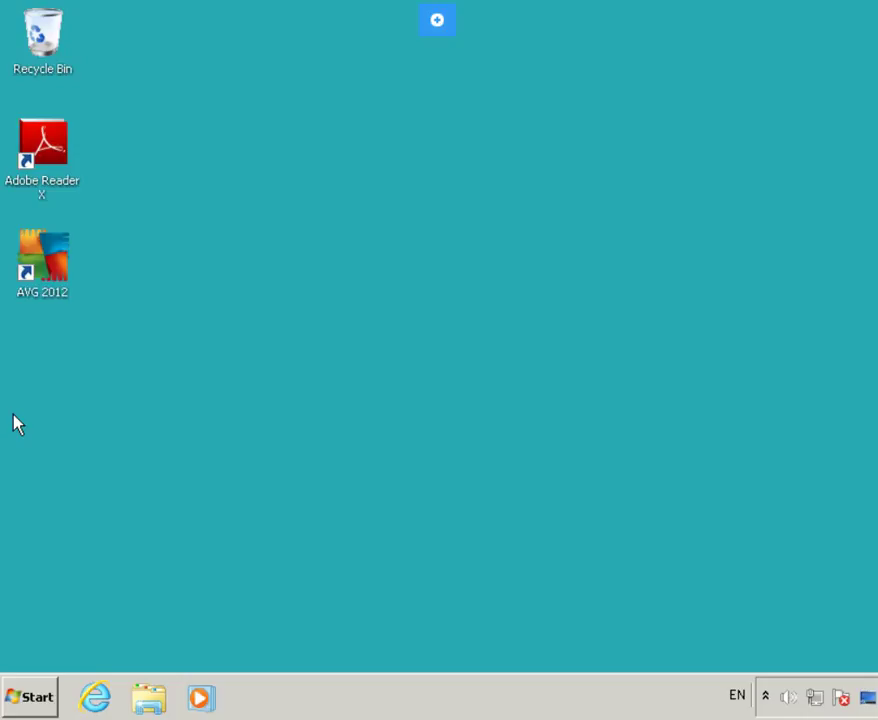
# - Browse the Start menu's full list of installed programs, then dismiss it
pyautogui.scroll(-3, 372, 372)
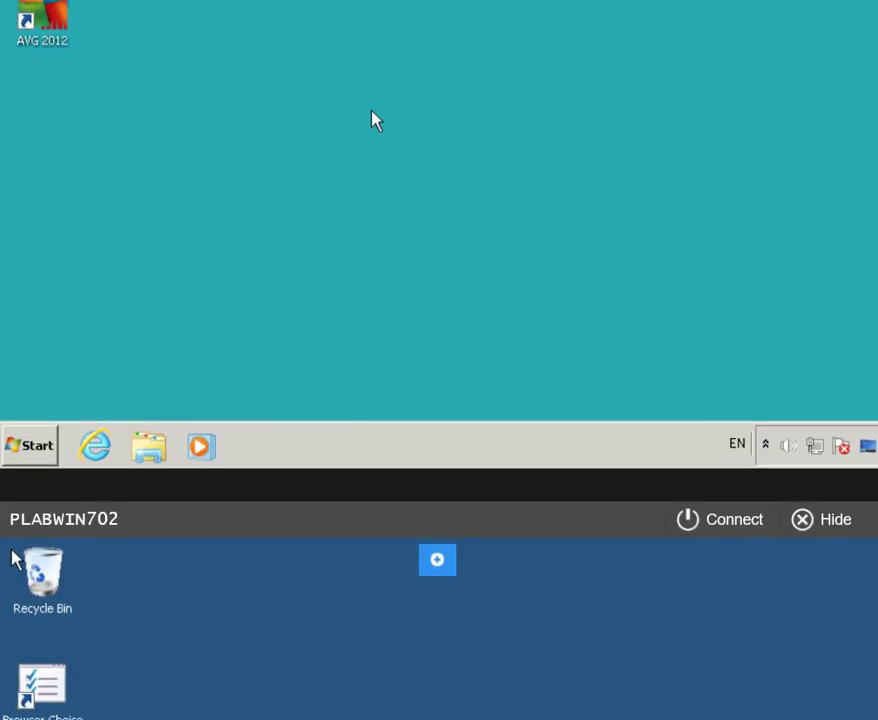
pyautogui.scroll(3, 372, 372)
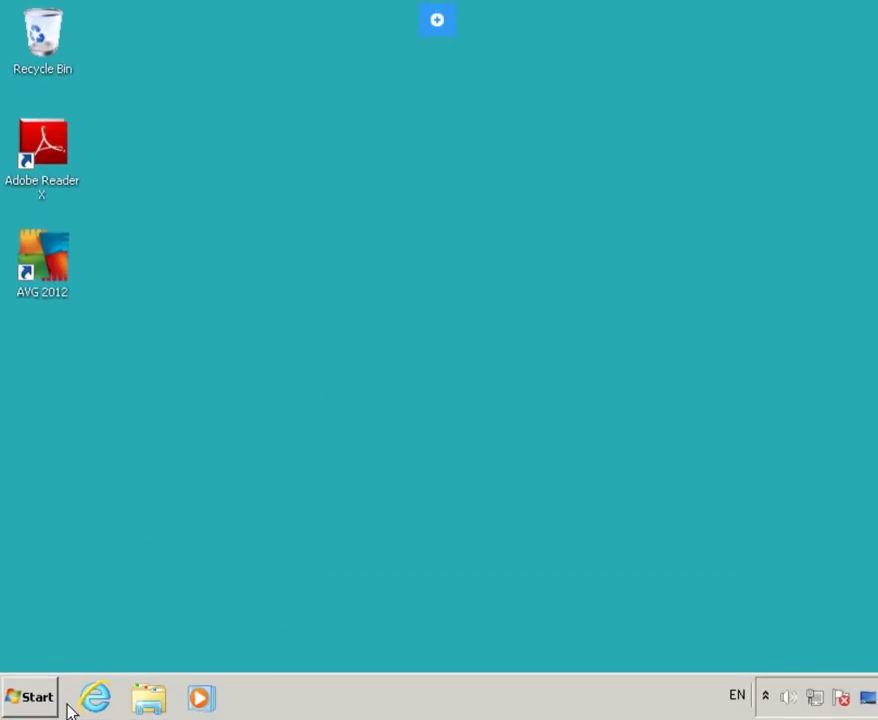
pyautogui.click(41, 705)
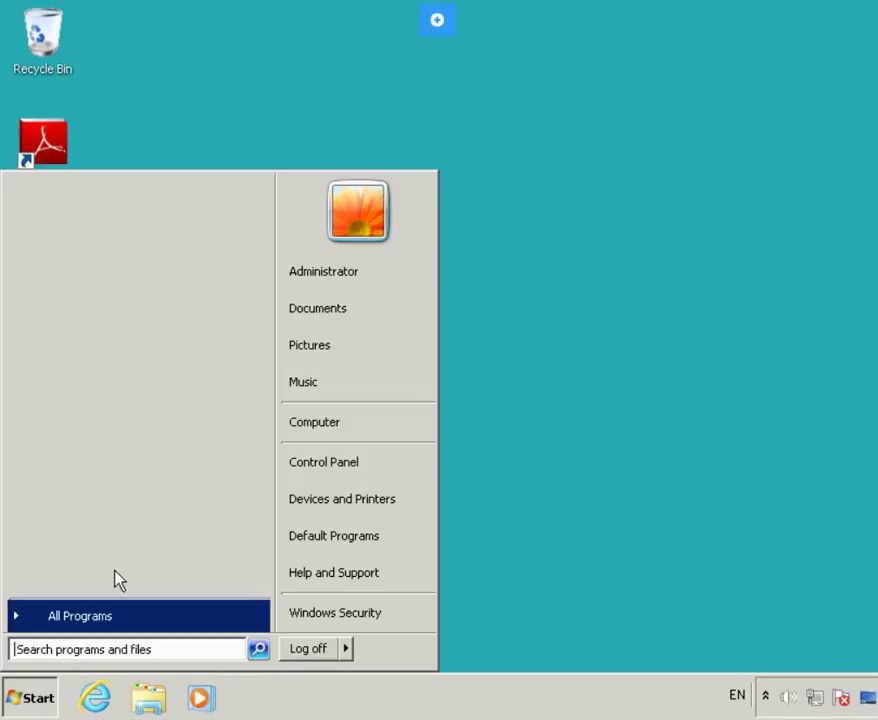
pyautogui.click(113, 619)
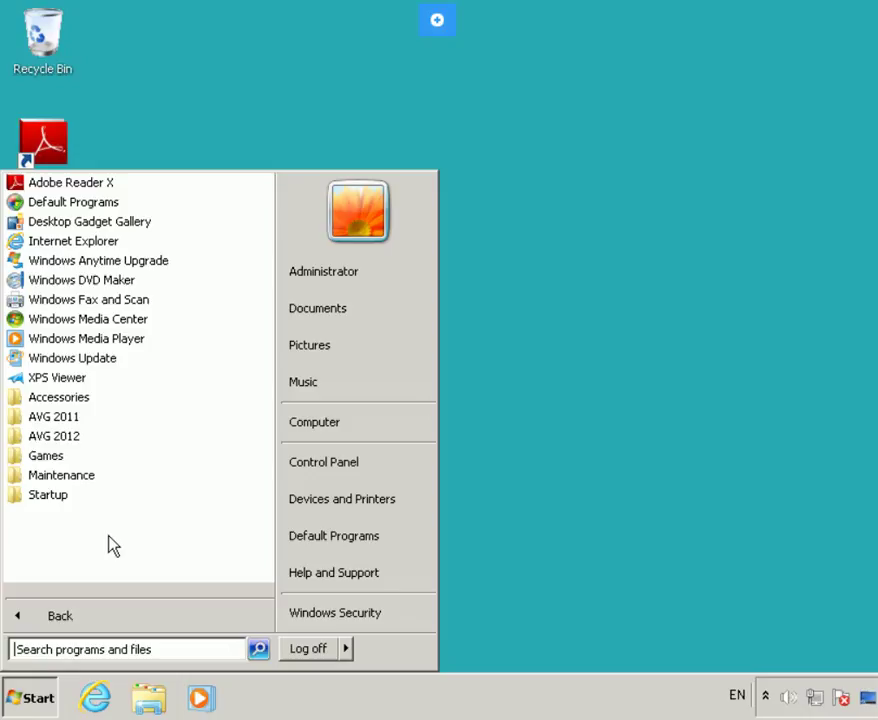
pyautogui.click(555, 390)
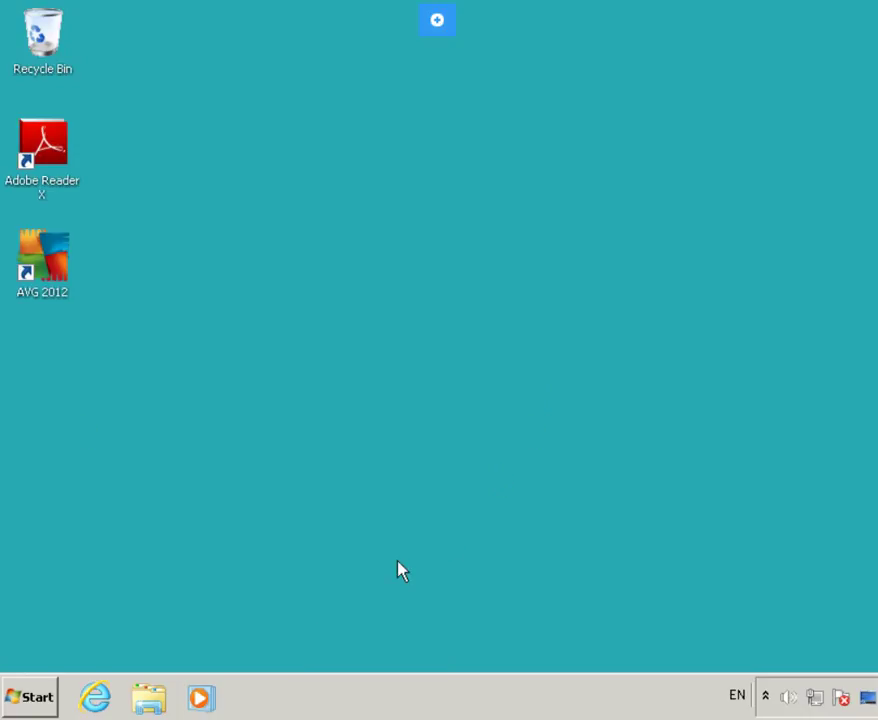
# - Launch Internet Explorer on the intranet and navigate into Tools > Hacking Tools
pyautogui.click(108, 697)
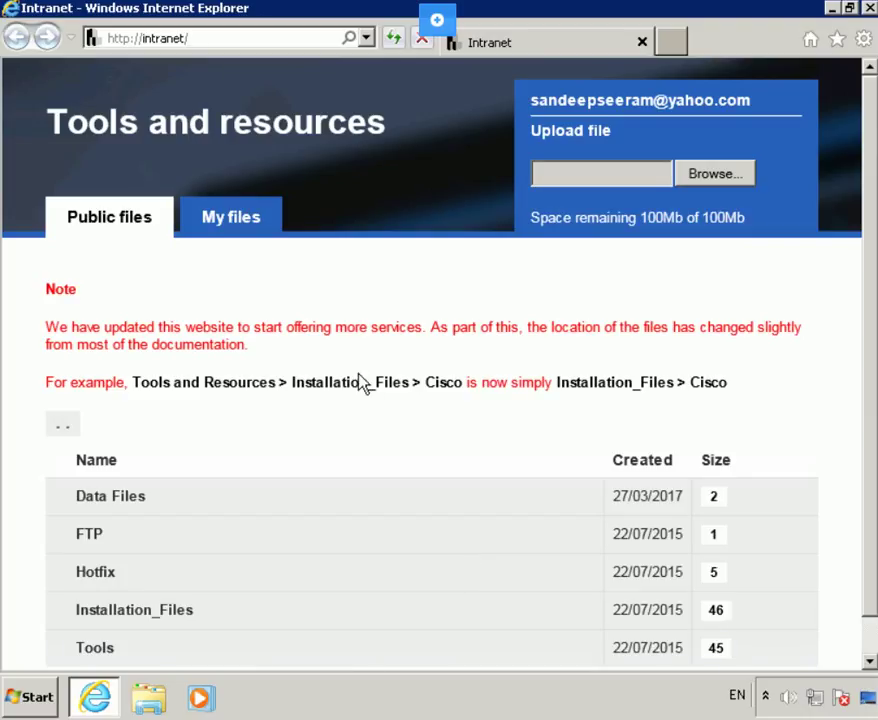
pyautogui.scroll(-3, 304, 372)
pyautogui.scroll(3, 298, 619)
pyautogui.click(97, 650)
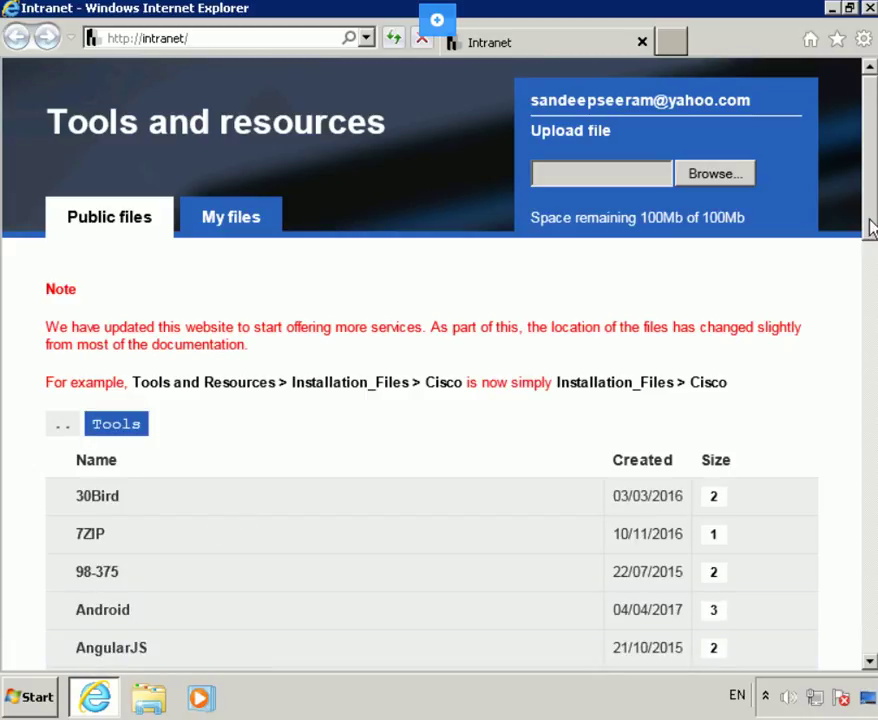
pyautogui.moveTo(870, 187); pyautogui.dragTo(870, 382)
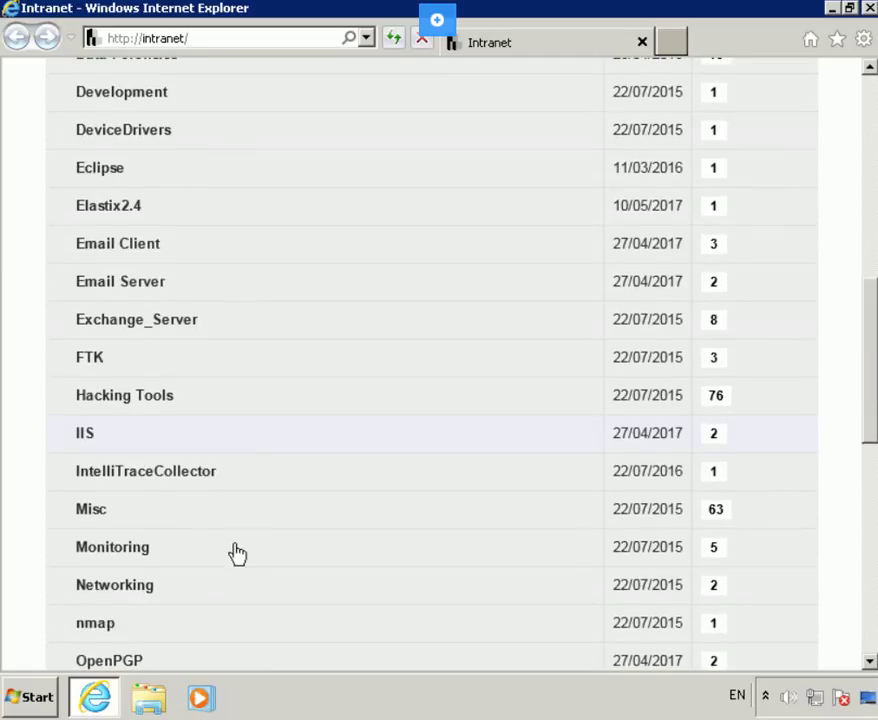
pyautogui.click(125, 400)
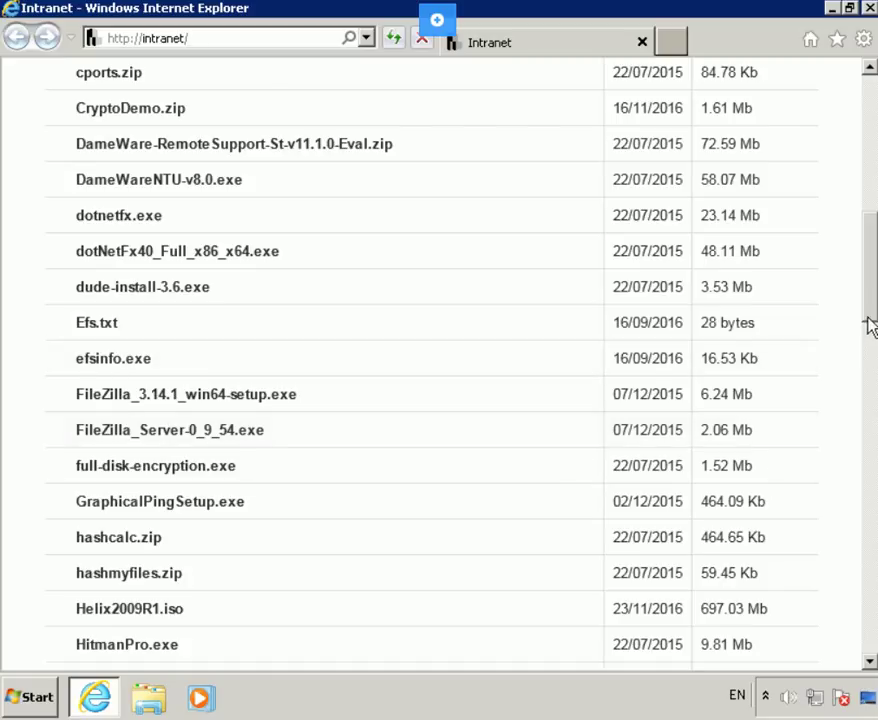
# - Download and run ipscan24.exe, then dismiss the PC Analyzer popup
pyautogui.moveTo(868, 316)
pyautogui.mouseDown()
pyautogui.moveTo(868, 255)
pyautogui.moveTo(868, 426)
pyautogui.mouseUp()
pyautogui.scroll(-1, 86, 420)
pyautogui.click(107, 380)
pyautogui.click(565, 655)
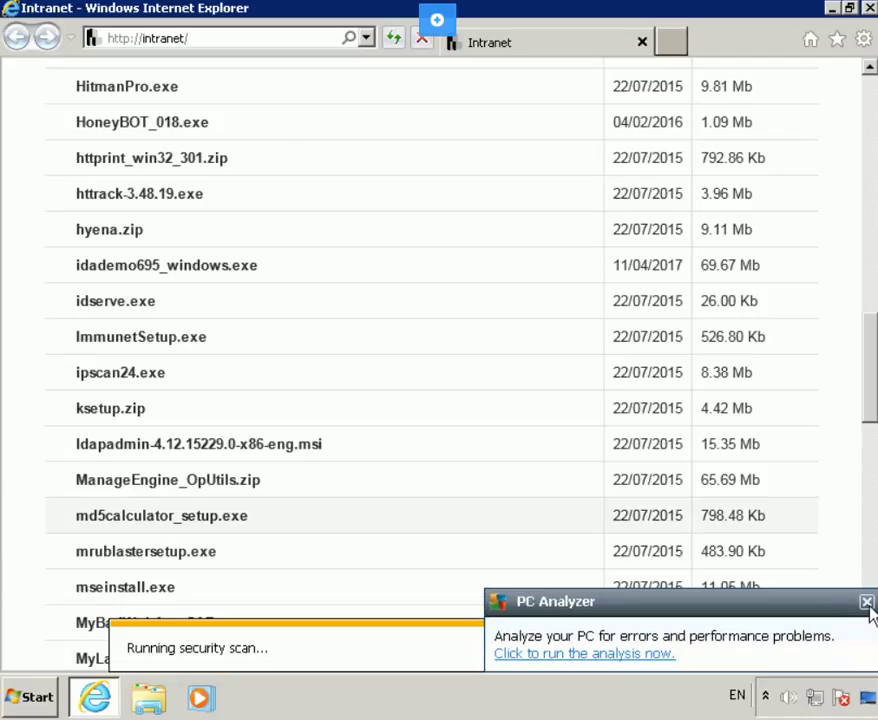
pyautogui.click(867, 603)
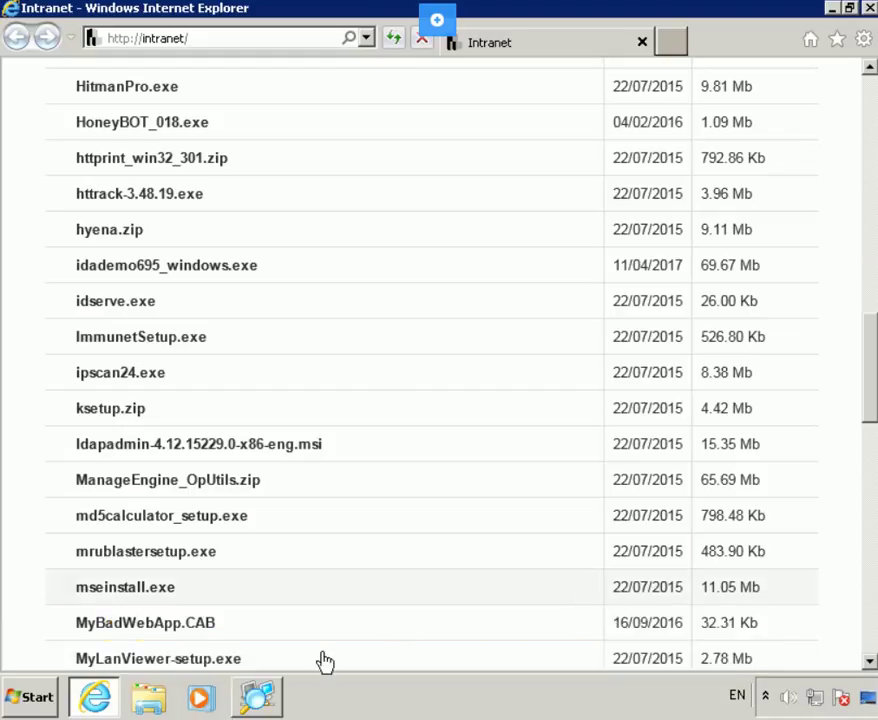
# - Confirm English as the setup language and accept the license agreement
pyautogui.click(277, 702)
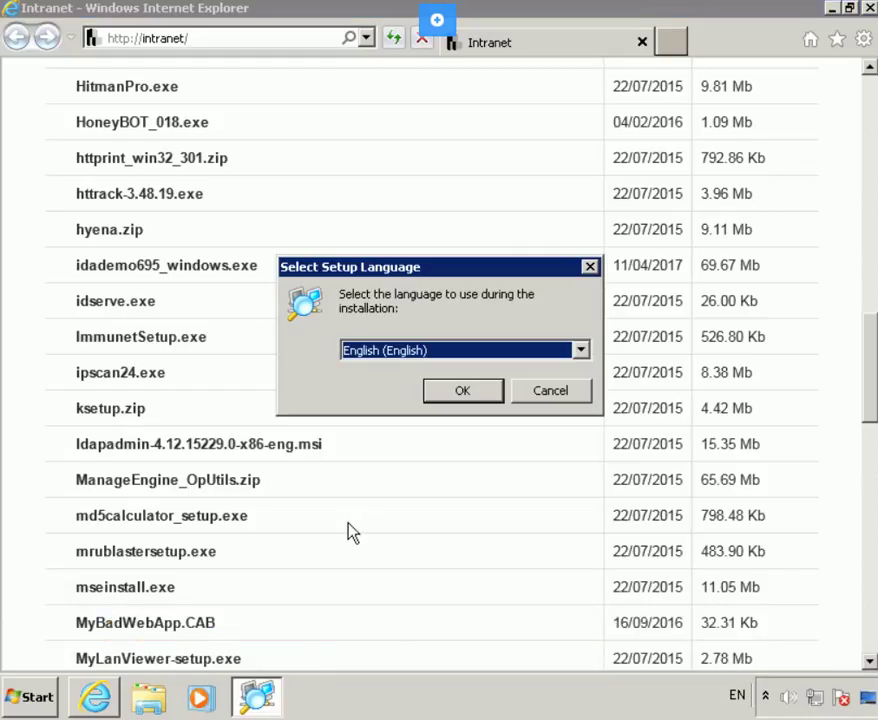
pyautogui.click(463, 397)
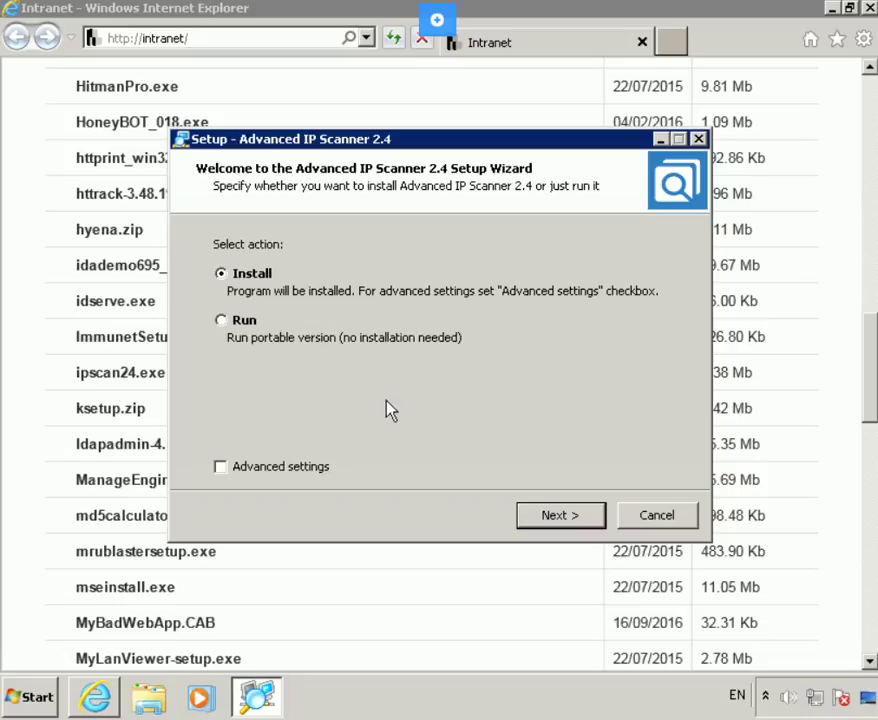
pyautogui.click(567, 517)
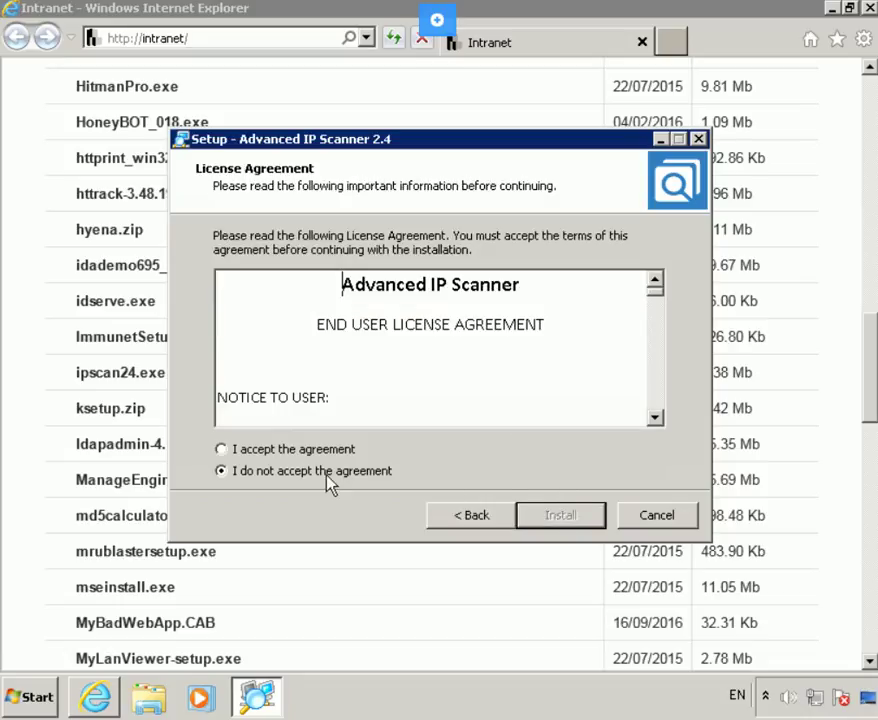
pyautogui.click(345, 450)
# - Install Advanced IP Scanner 2.4 and finish setup with the scanner launching
pyautogui.scroll(-5, 656, 298)
pyautogui.scroll(-5, 660, 318)
pyautogui.scroll(-5, 660, 385)
pyautogui.scroll(-5, 663, 410)
pyautogui.scroll(-3, 664, 414)
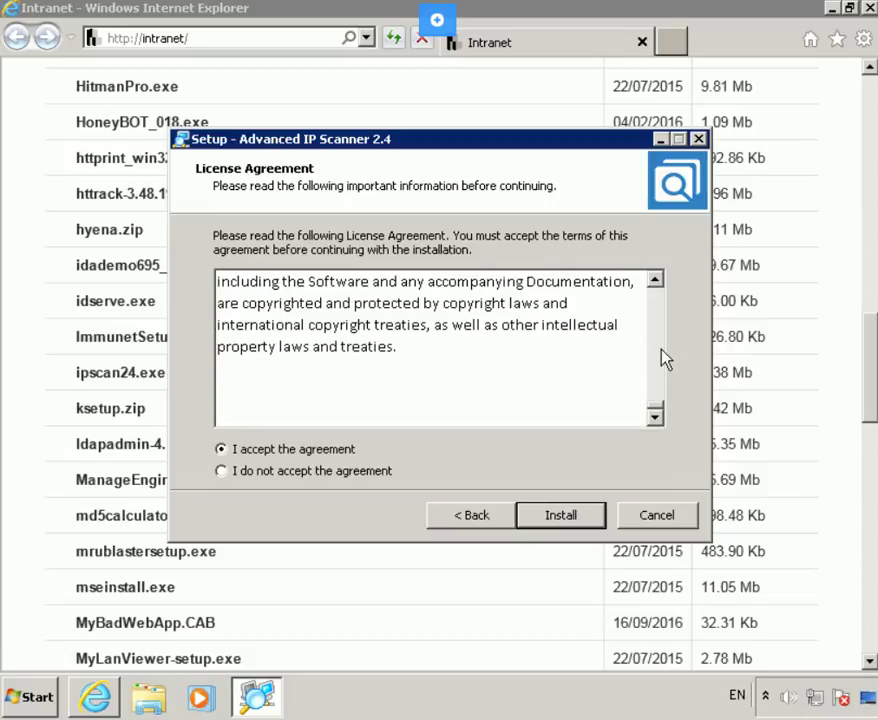
pyautogui.scroll(10, 660, 357)
pyautogui.scroll(10, 664, 316)
pyautogui.scroll(2, 664, 298)
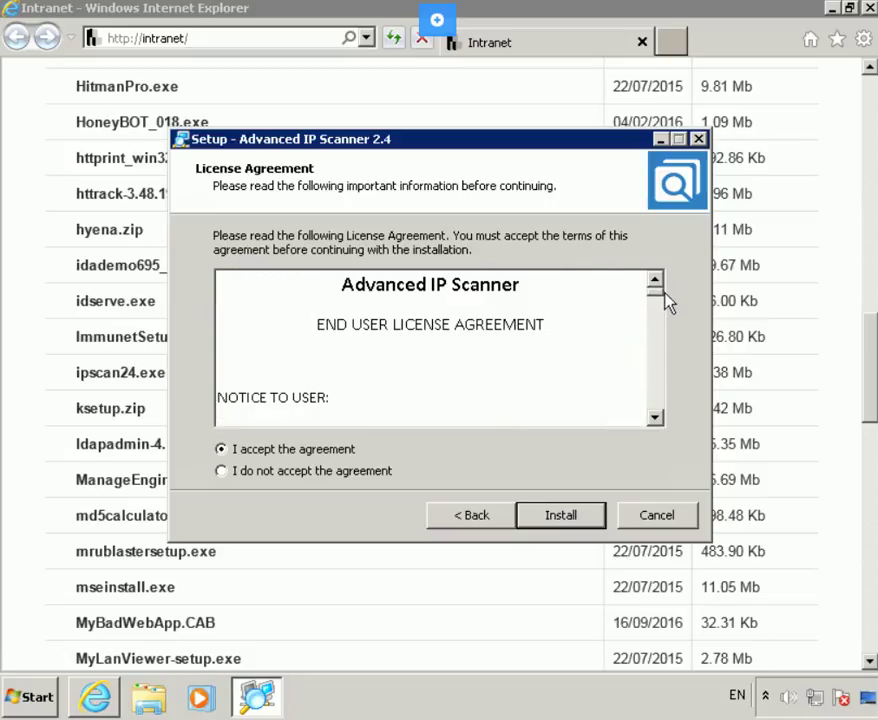
pyautogui.click(575, 514)
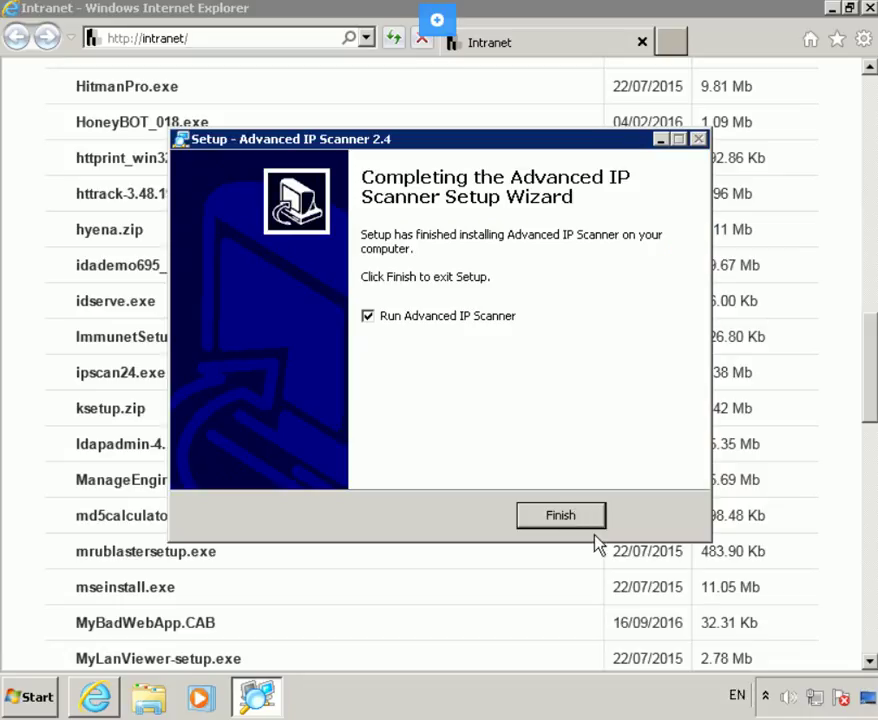
pyautogui.click(585, 520)
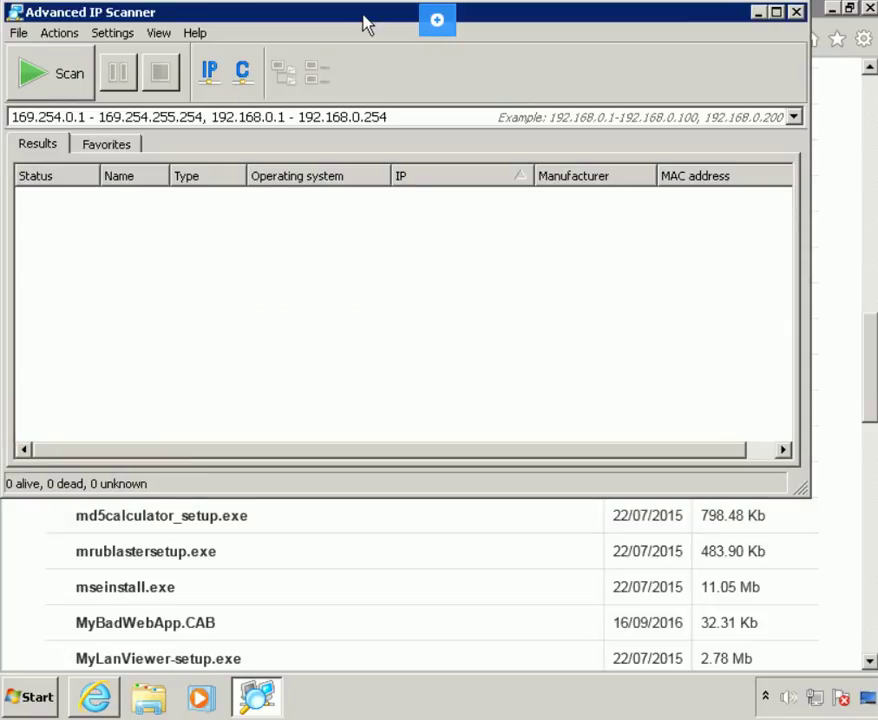
# - Move the scanner window over the browser and scan the 169.254.x.x and 192.168.0.x ranges
pyautogui.moveTo(364, 24); pyautogui.dragTo(399, 180)
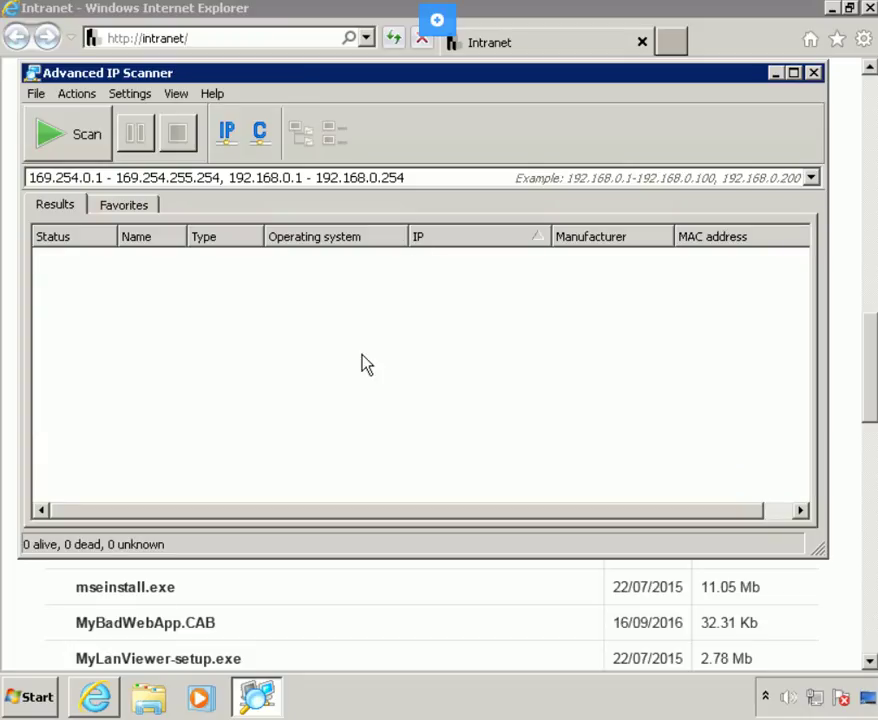
pyautogui.click(72, 143)
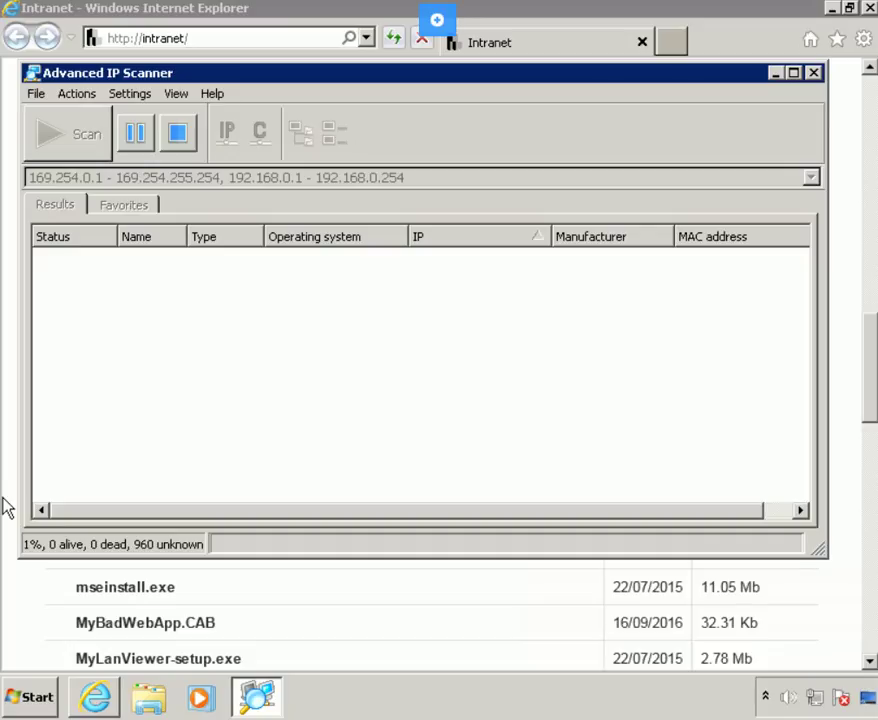
# - Stop the scan, set the range to 192.168.0.1 - 192.168.0.254, and rescan
pyautogui.click(177, 145)
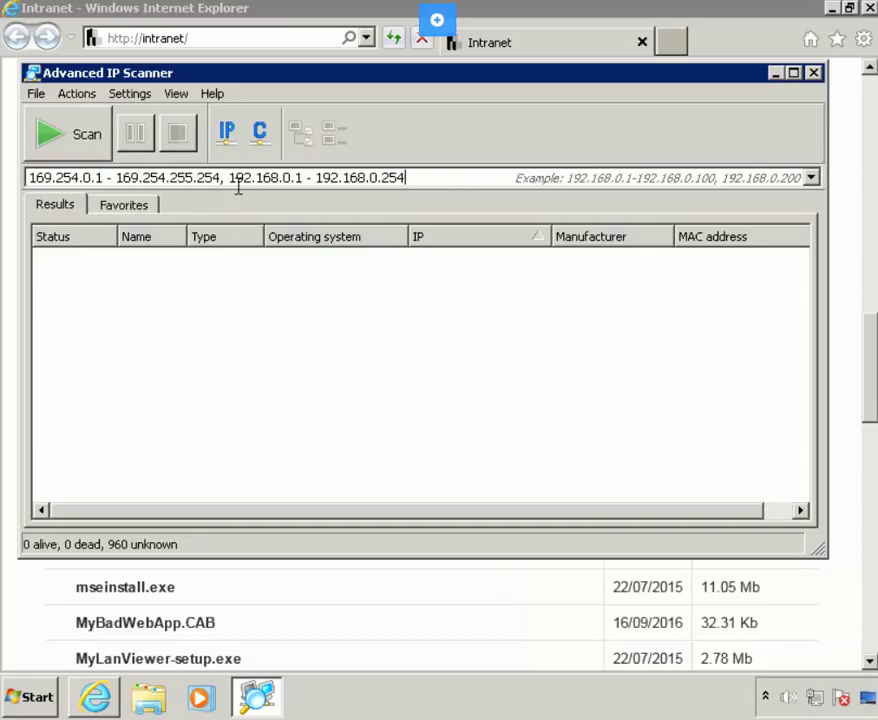
pyautogui.moveTo(404, 177); pyautogui.dragTo(5, 186)
pyautogui.write('192.168.0.1 - 192.168')
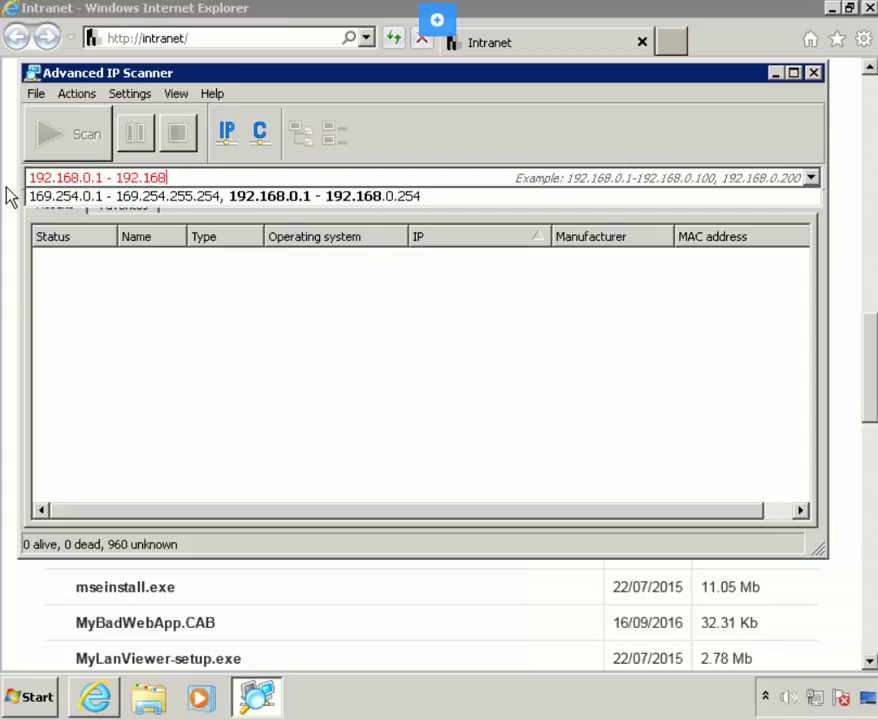
pyautogui.write('.0')
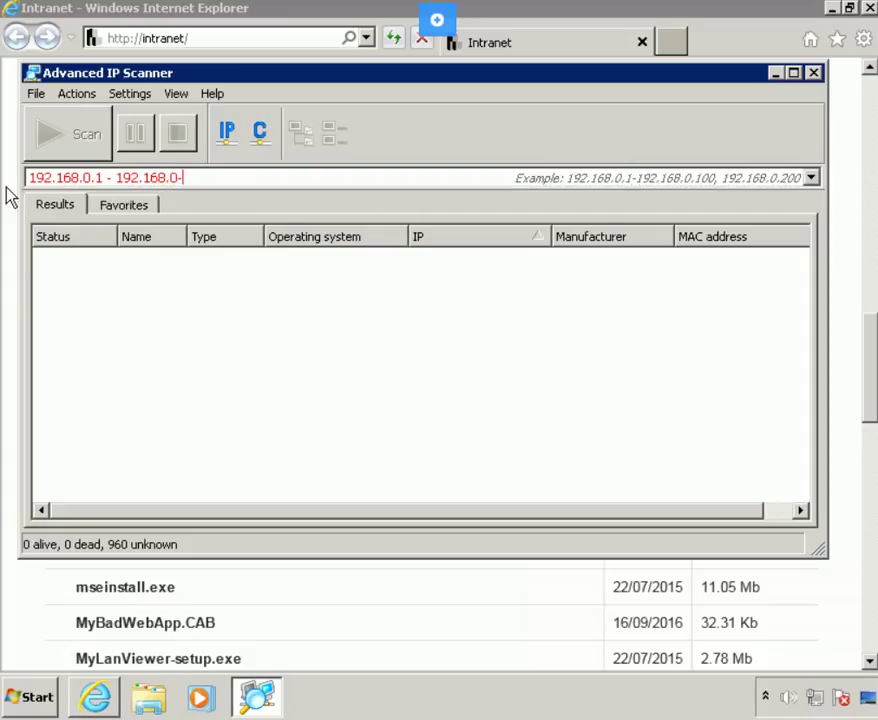
pyautogui.write('.')
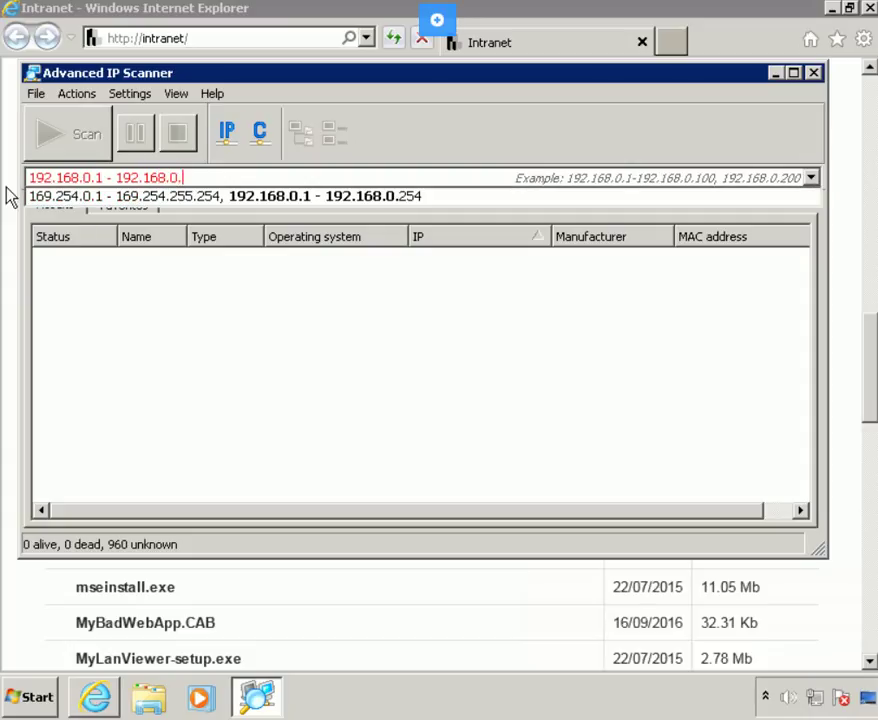
pyautogui.write('254')
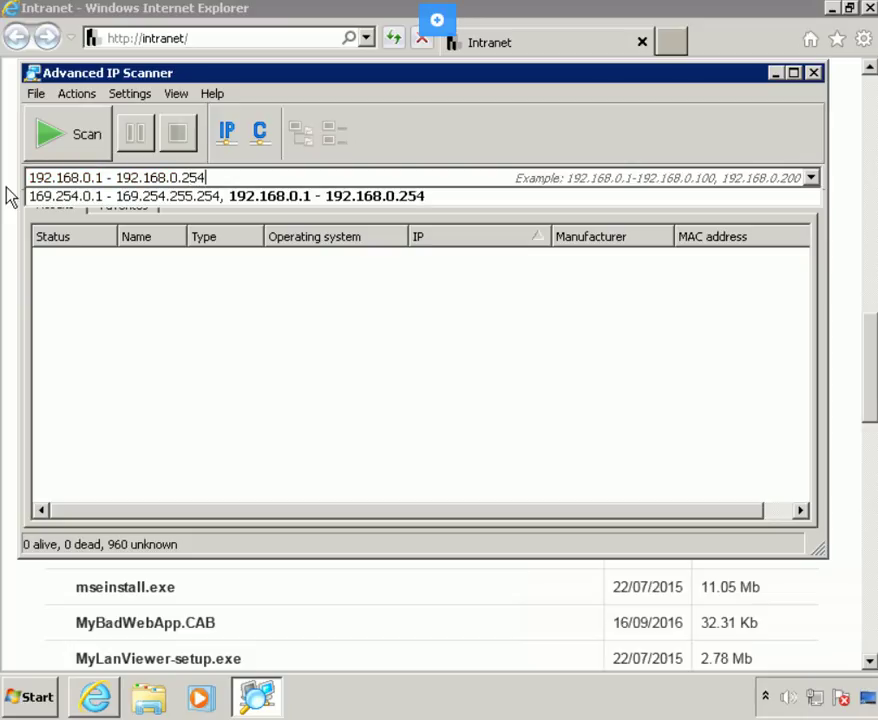
pyautogui.click(75, 146)
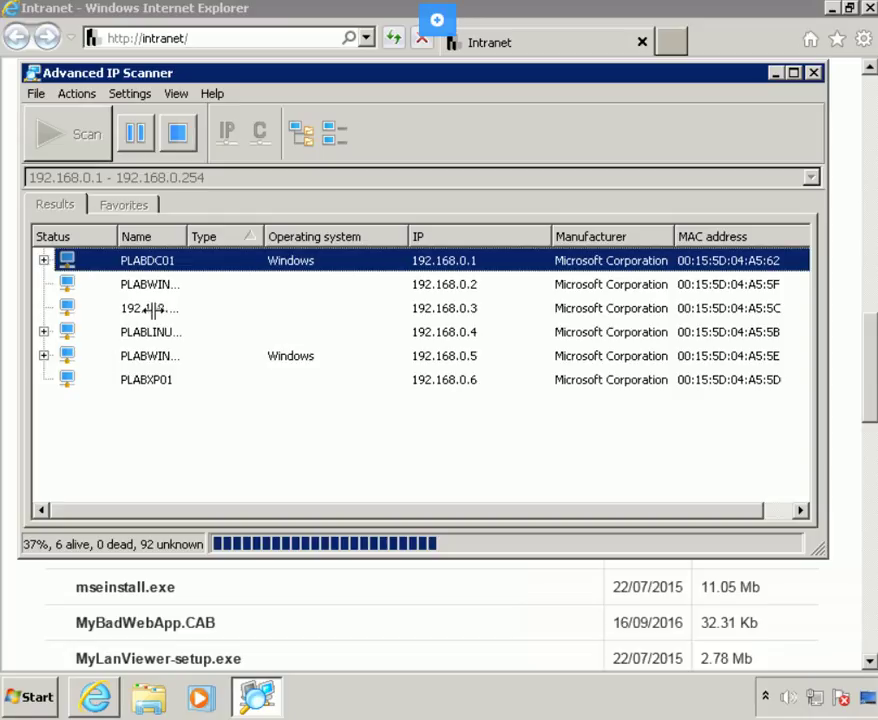
# - Widen the Name column and select the PLABWIN702 and PLABLINUX01 hosts
pyautogui.moveTo(187, 236); pyautogui.dragTo(256, 236)
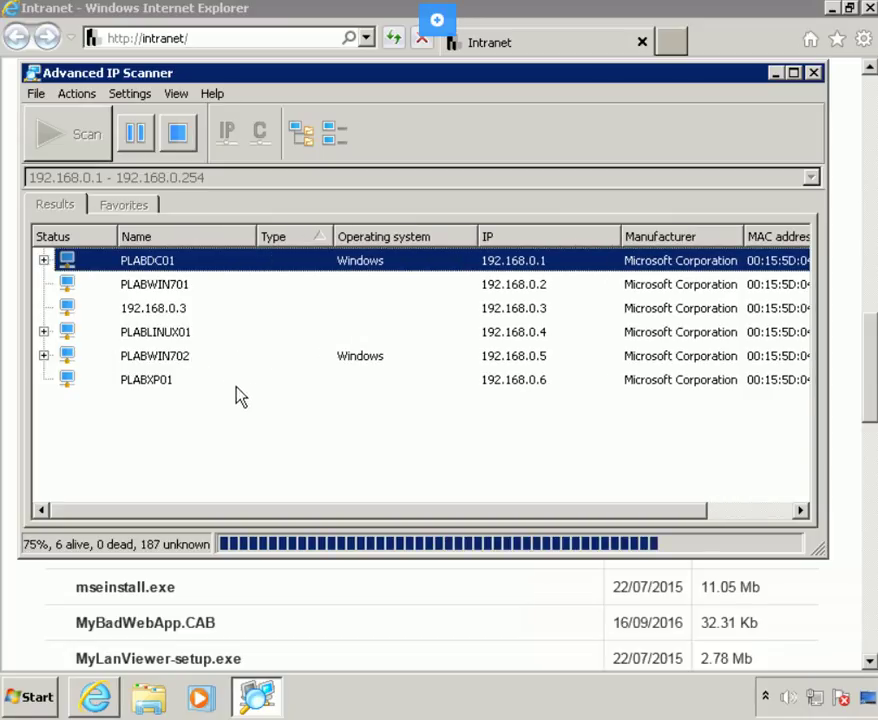
pyautogui.click(362, 358)
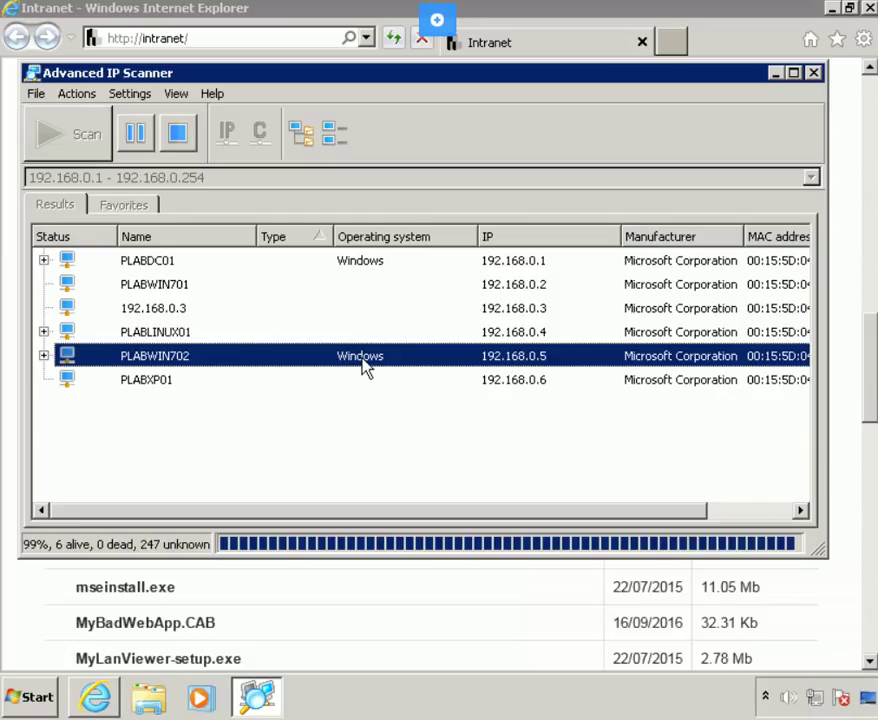
pyautogui.click(155, 340)
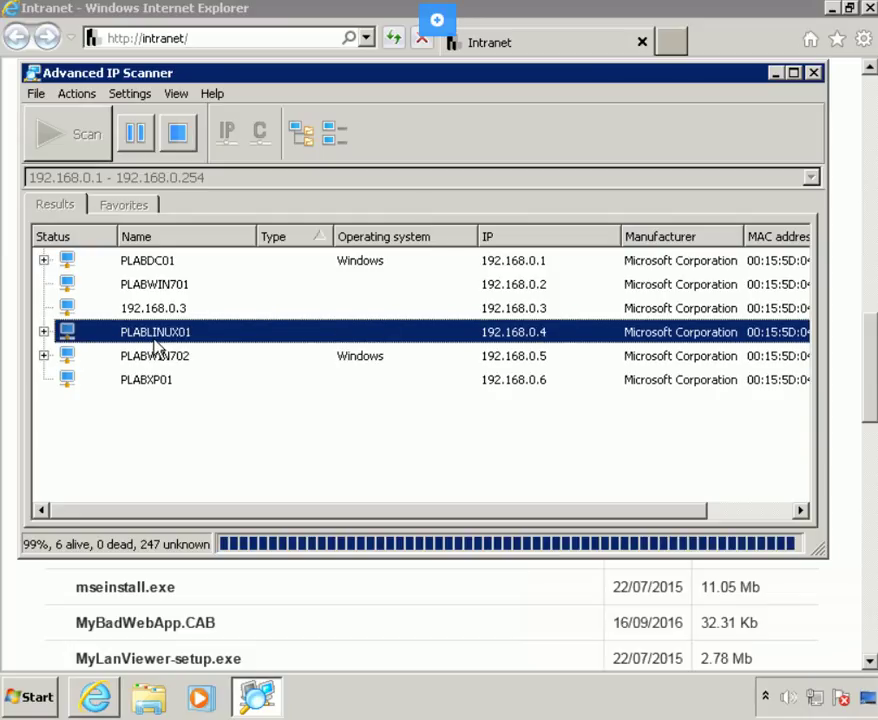
# - Expand PLABLINUX01, scroll through its web service and shared folders, then collapse it
pyautogui.click(43, 331)
pyautogui.scroll(-3, 251, 367)
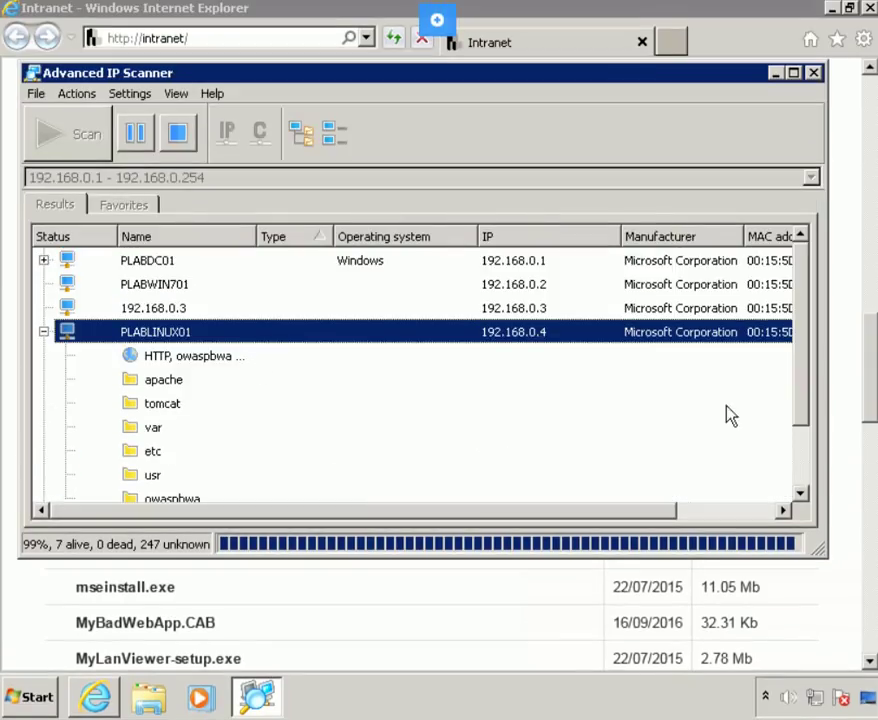
pyautogui.moveTo(808, 400); pyautogui.dragTo(810, 436)
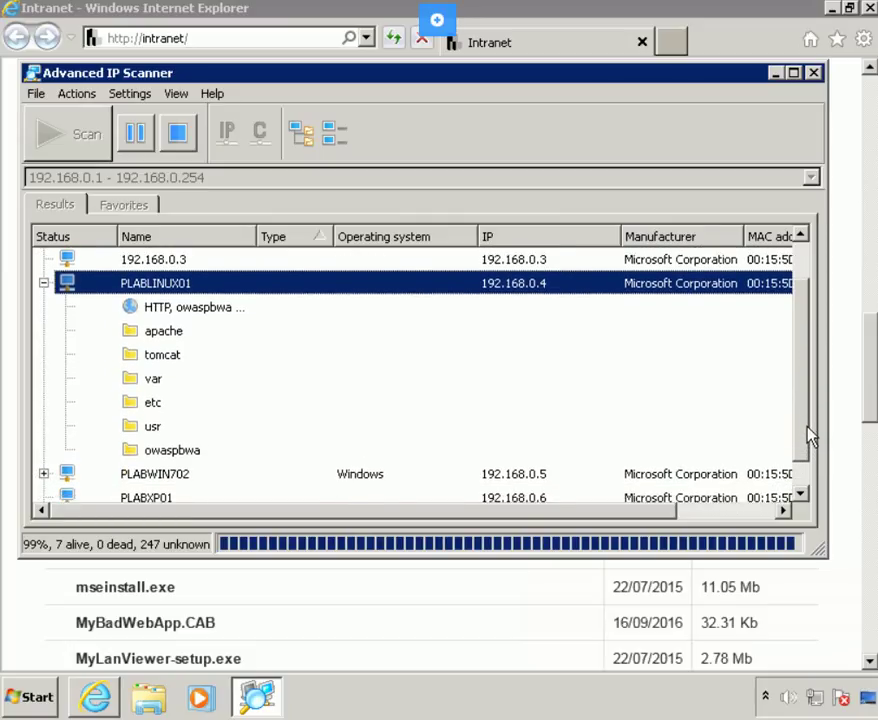
pyautogui.moveTo(810, 436); pyautogui.dragTo(812, 480)
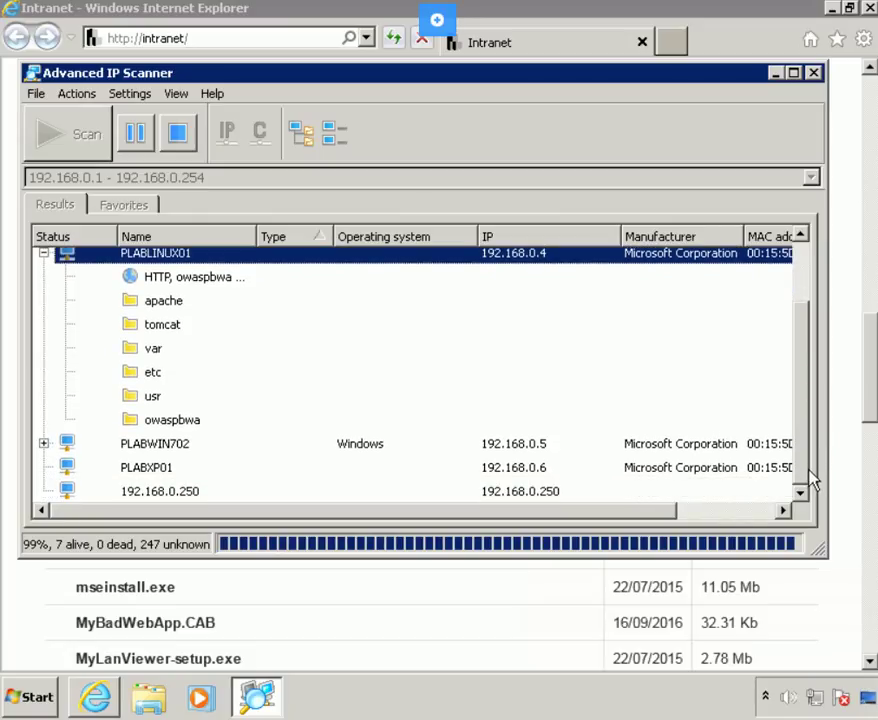
pyautogui.moveTo(809, 473); pyautogui.dragTo(810, 378)
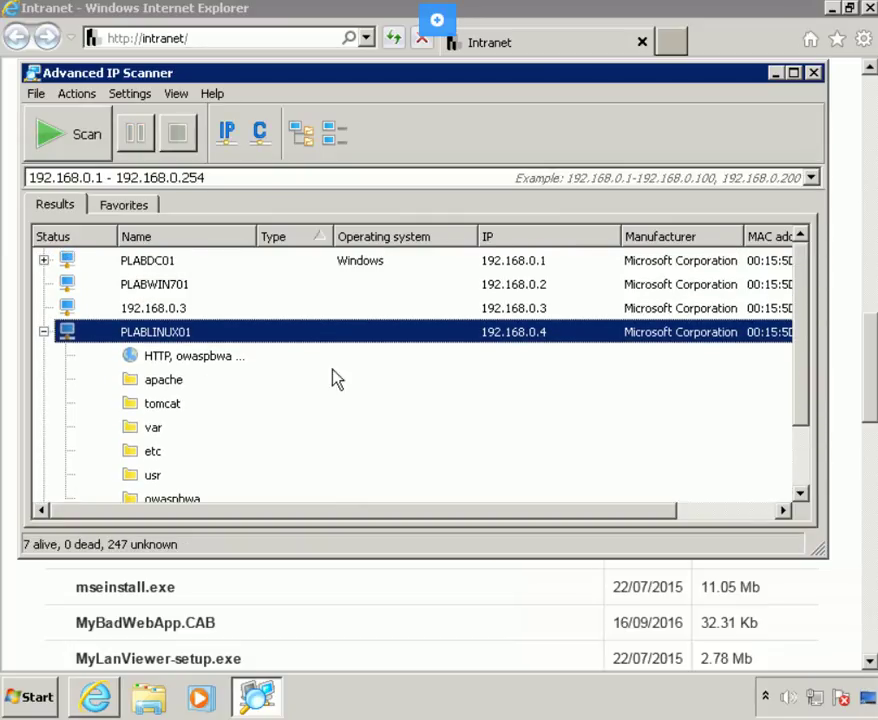
pyautogui.click(45, 333)
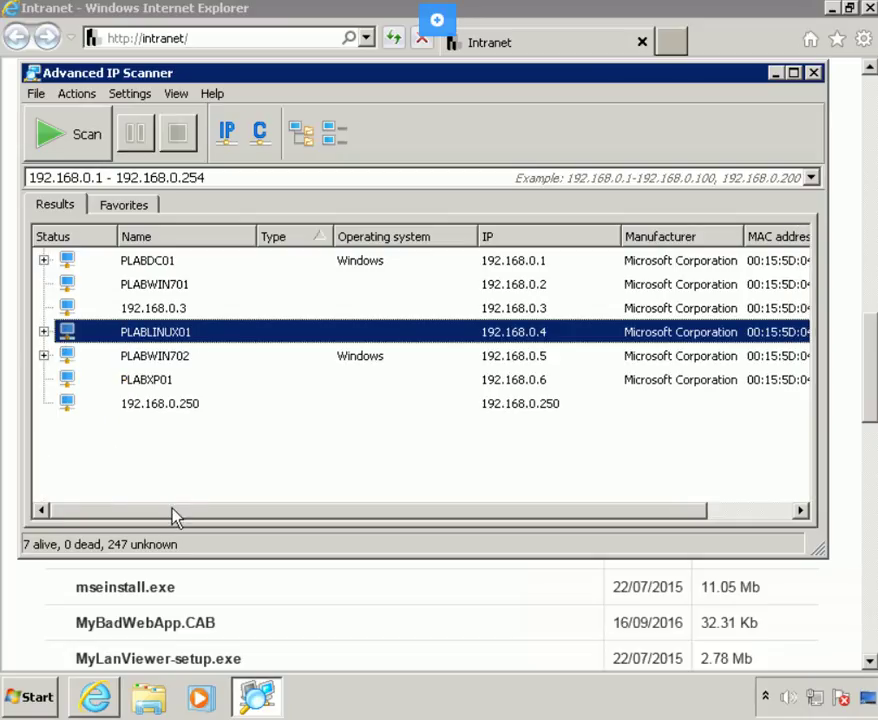
pyautogui.moveTo(250, 516)
pyautogui.mouseDown()
pyautogui.moveTo(338, 516)
pyautogui.moveTo(152, 522)
pyautogui.mouseUp()
# - Ping PLABLINUX01, then expand PLABWIN702 to show its HTTP IIS7 service
pyautogui.rightClick(122, 338)
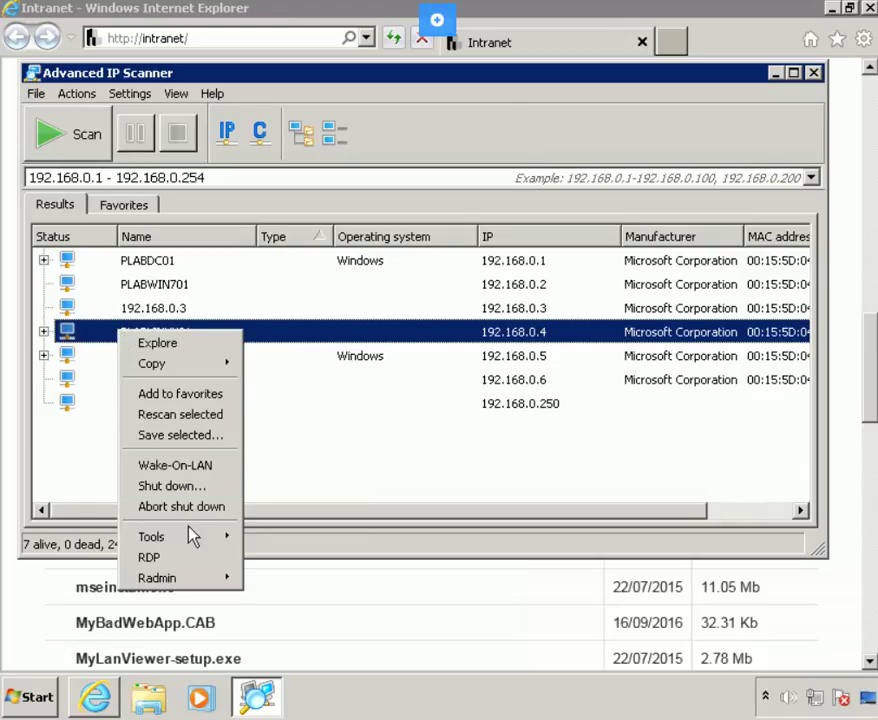
pyautogui.moveTo(180, 537)
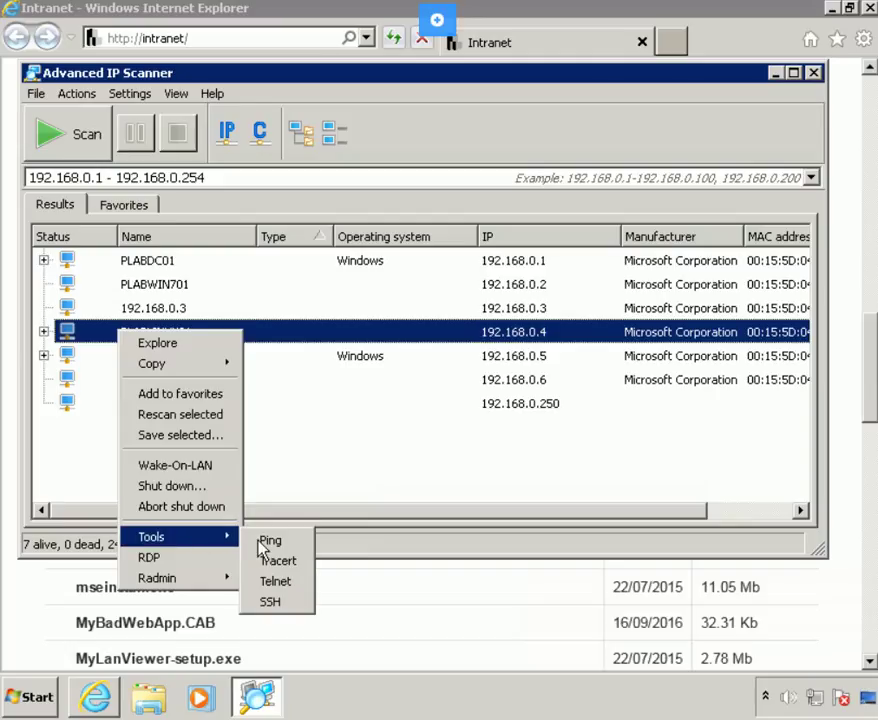
pyautogui.click(267, 539)
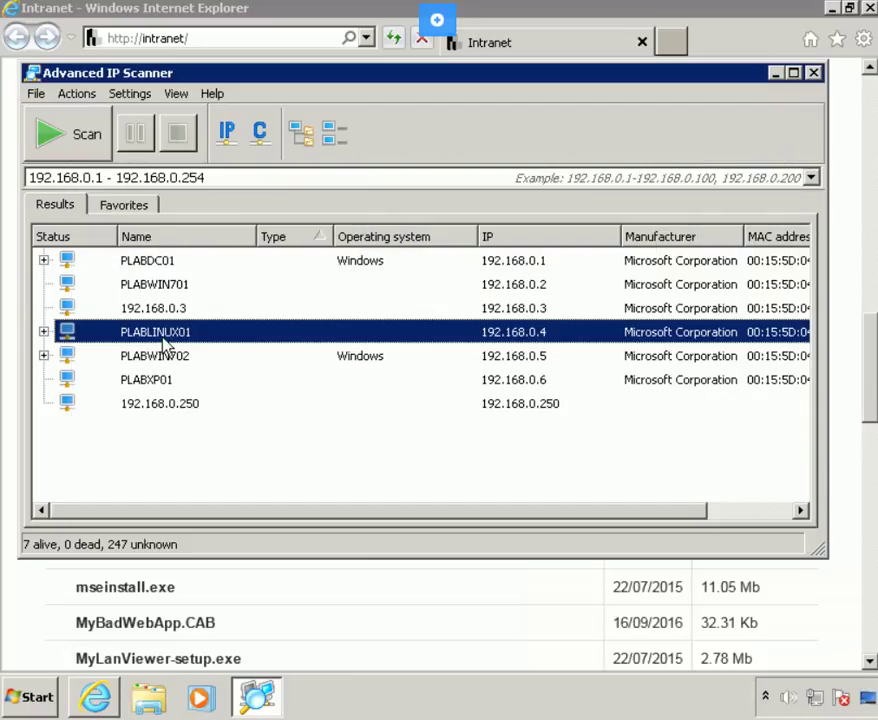
pyautogui.rightClick(165, 337)
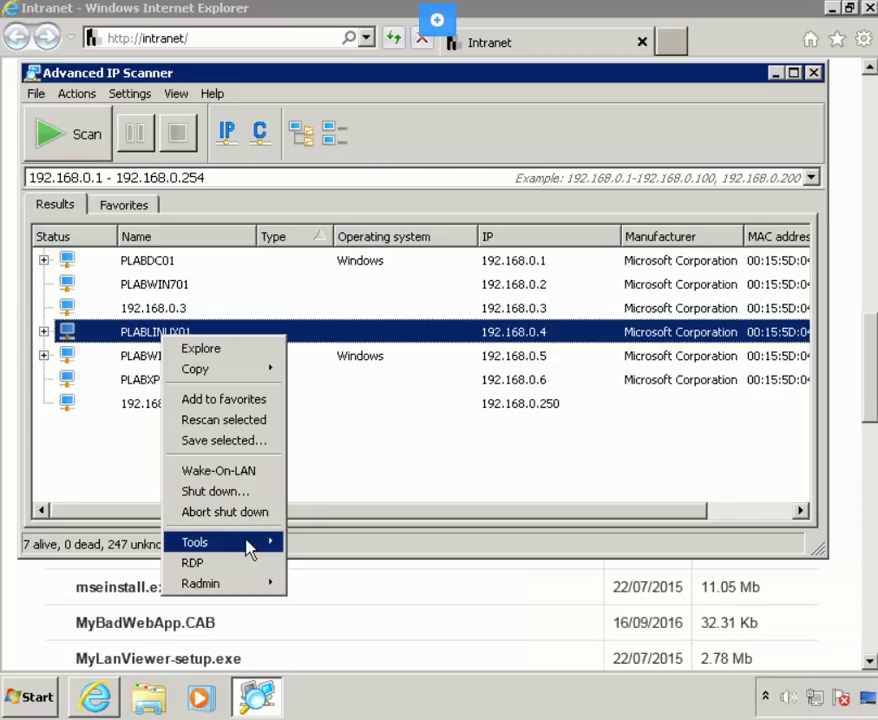
pyautogui.click(118, 460)
pyautogui.click(84, 421)
pyautogui.click(44, 356)
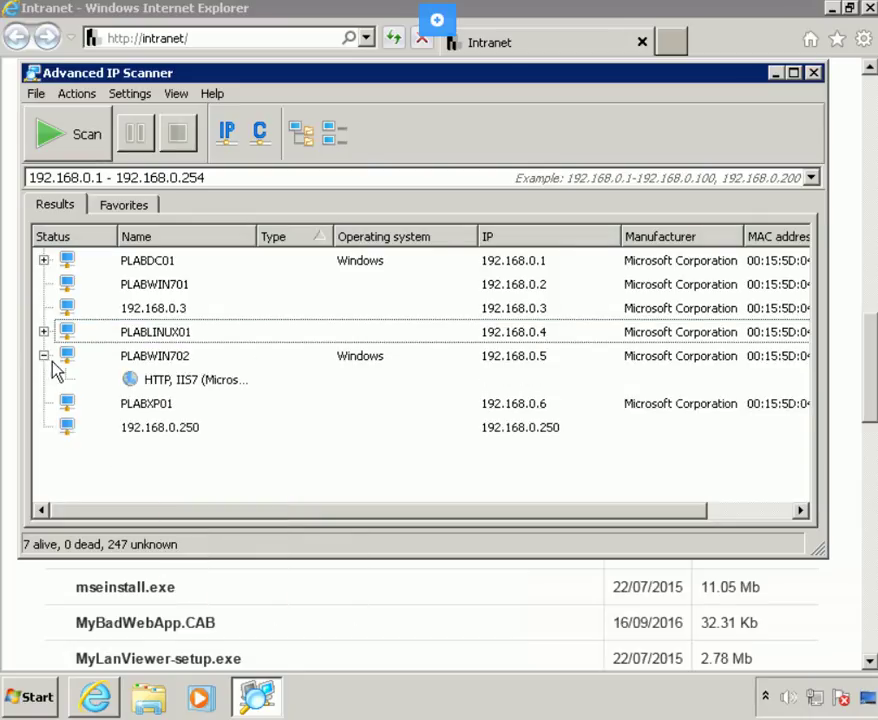
# - Shut down PLABWIN702 remotely without Windows authentication and close the succeeded results
pyautogui.rightClick(150, 364)
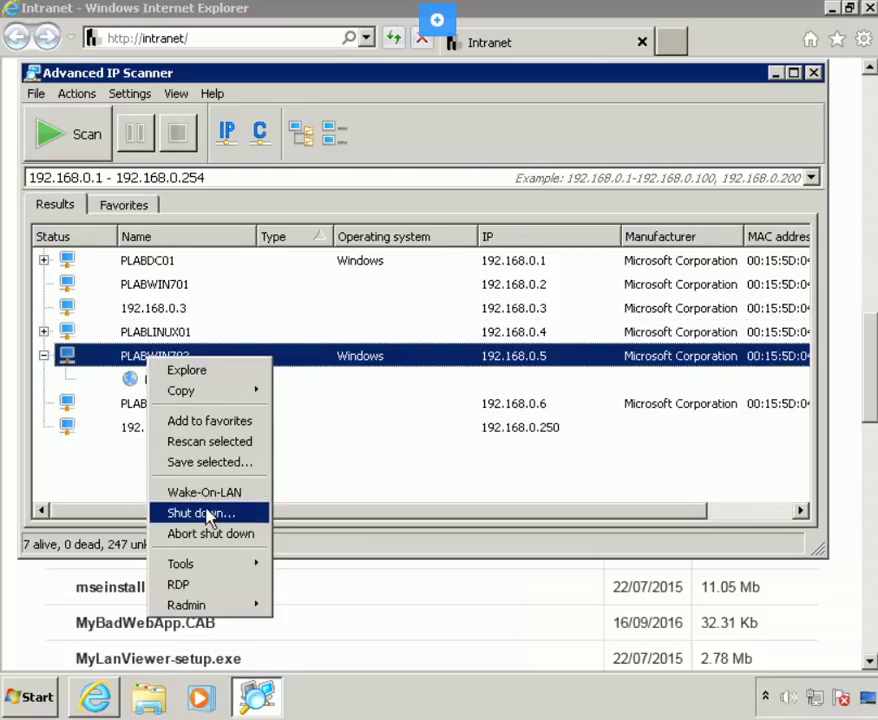
pyautogui.click(205, 514)
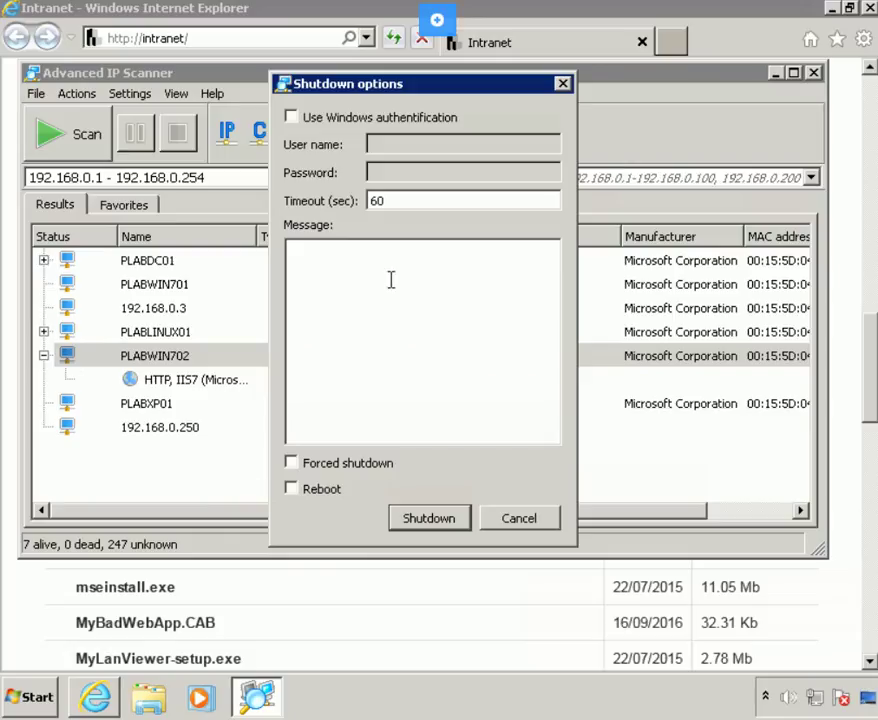
pyautogui.click(292, 118)
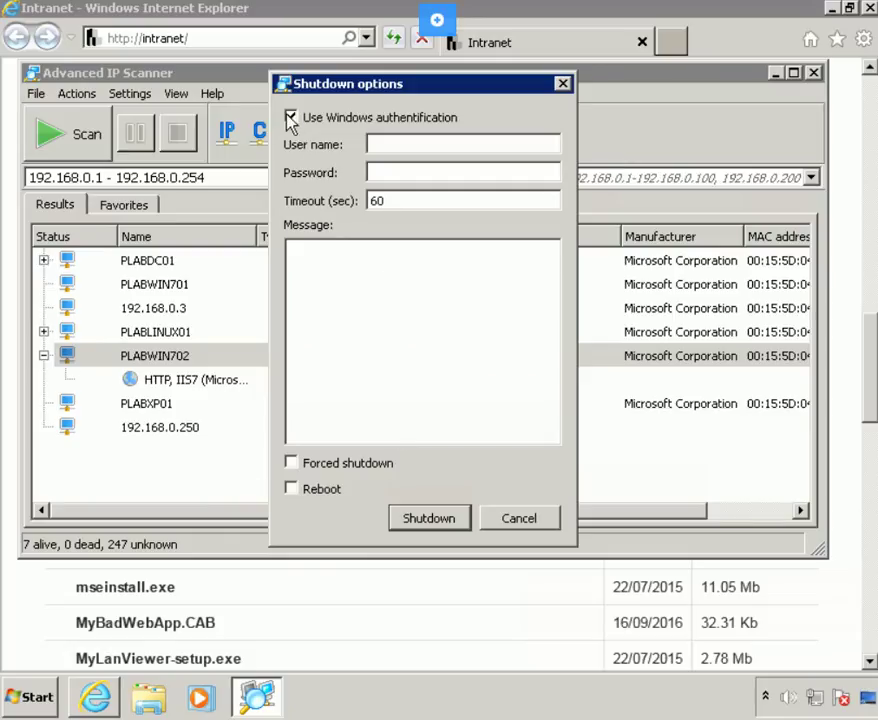
pyautogui.click(291, 118)
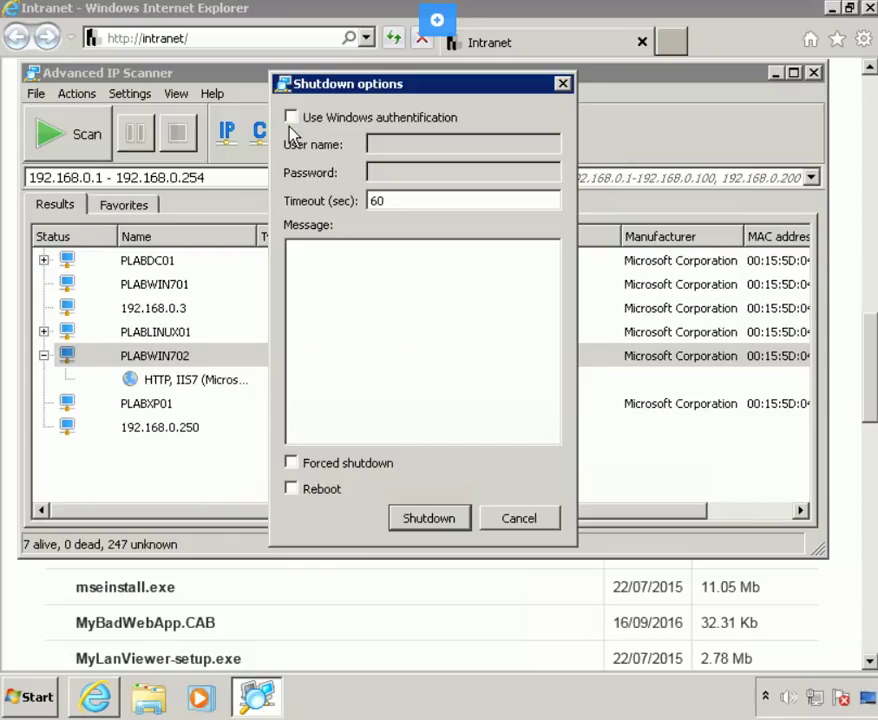
pyautogui.click(429, 520)
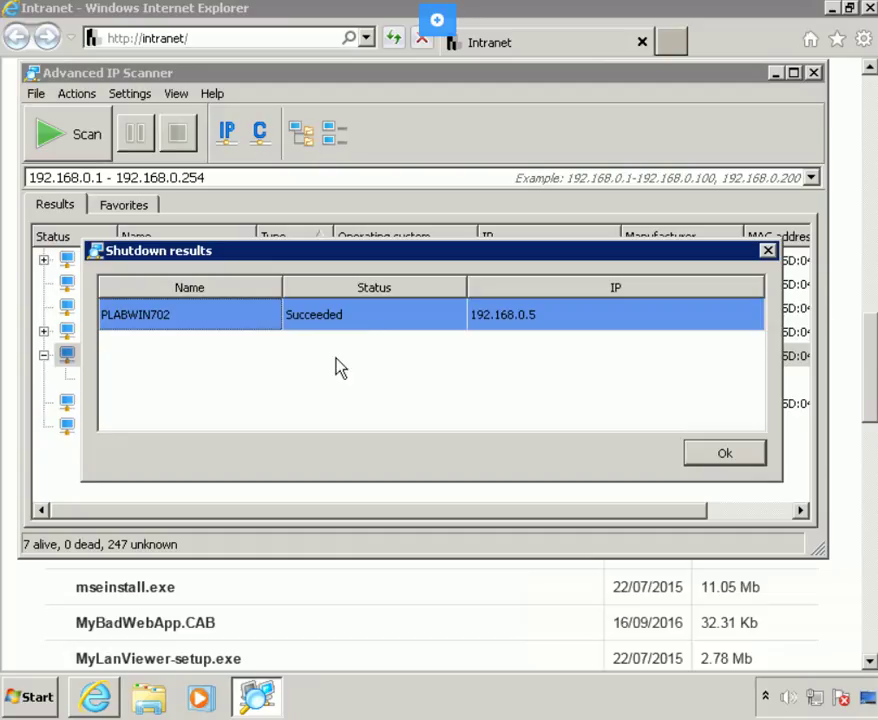
pyautogui.click(769, 253)
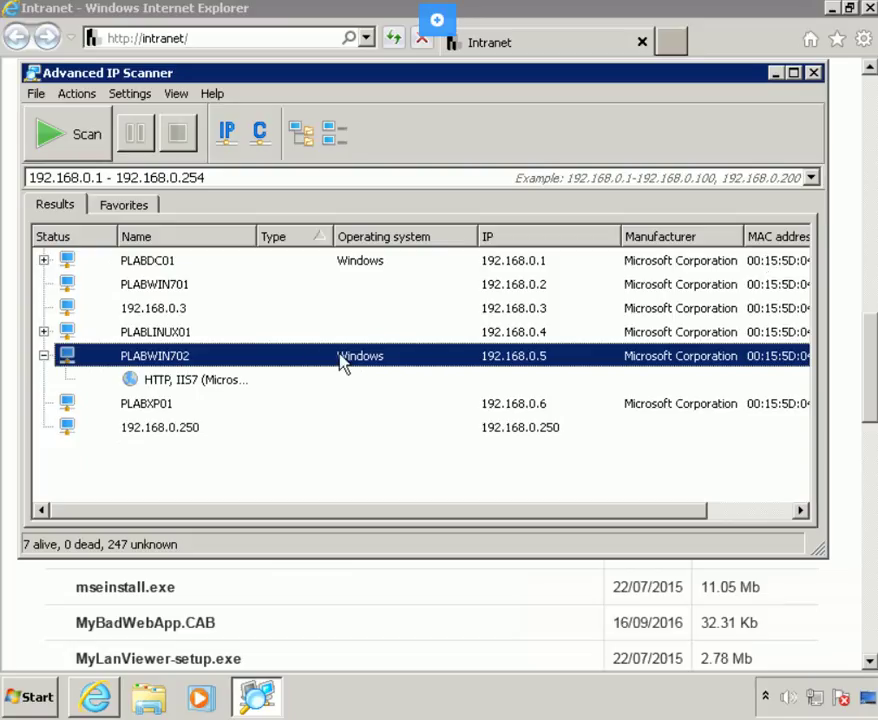
# - Bring up PLABWIN702's actions and close its one-minute shutdown warning on the console
pyautogui.rightClick(167, 360)
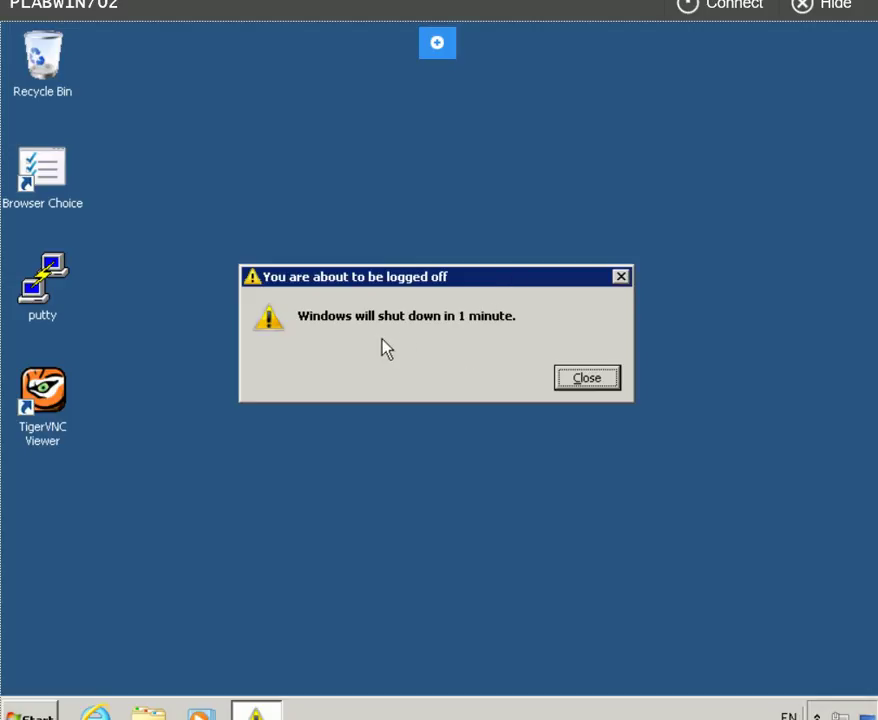
pyautogui.click(577, 384)
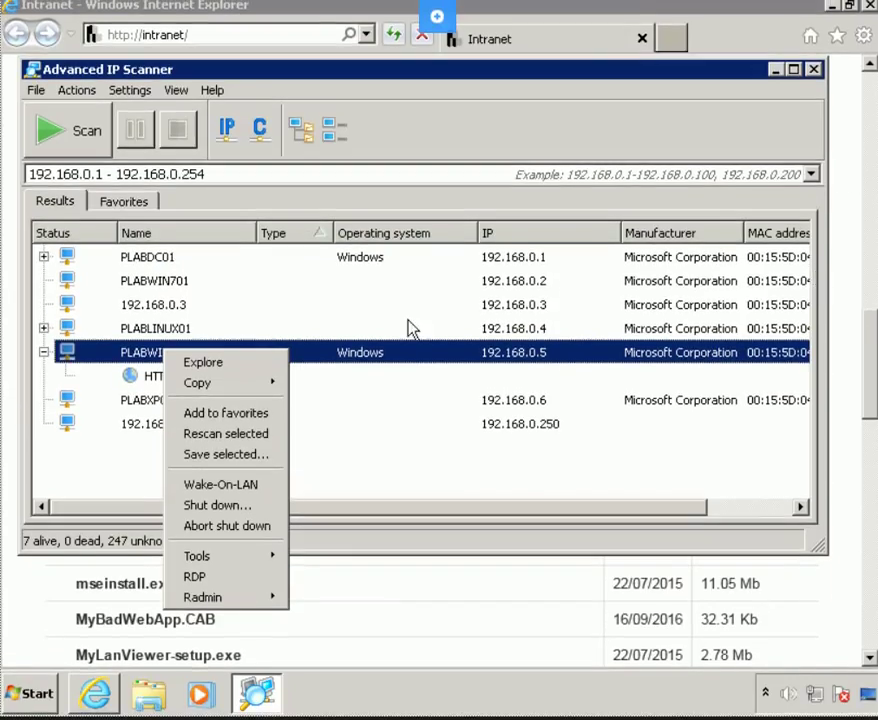
pyautogui.moveTo(215, 555)
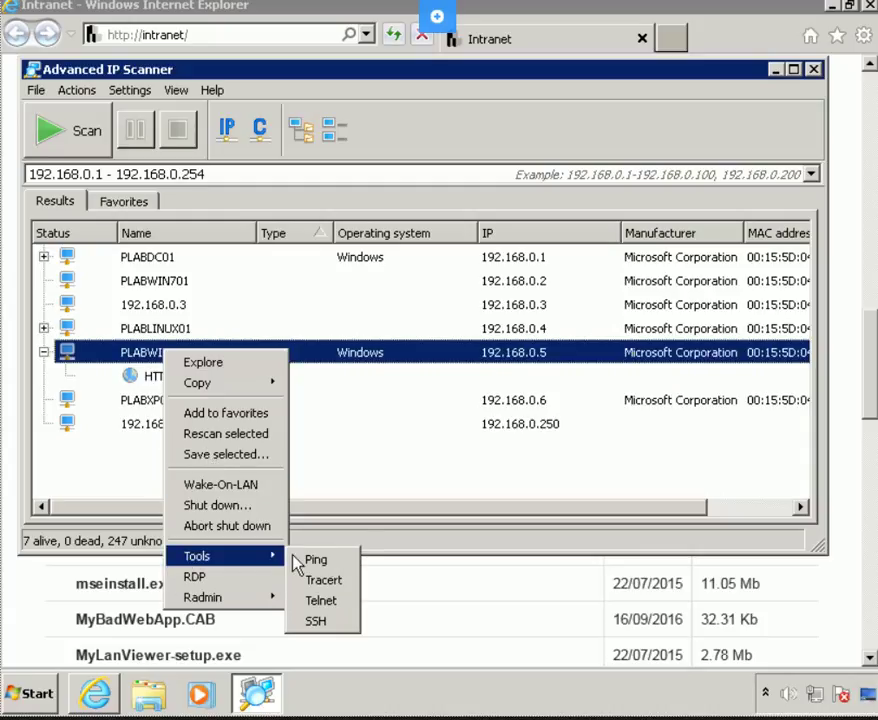
# - Ping PLABWIN702 (192.168.0.5), see four replies with 0% loss, and close the output
pyautogui.click(318, 560)
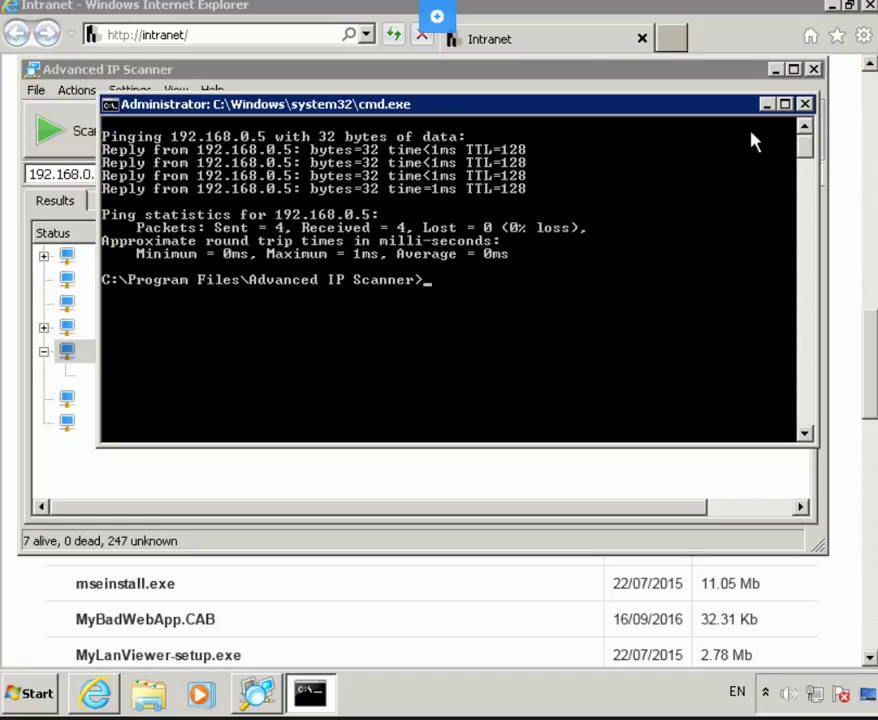
pyautogui.click(804, 104)
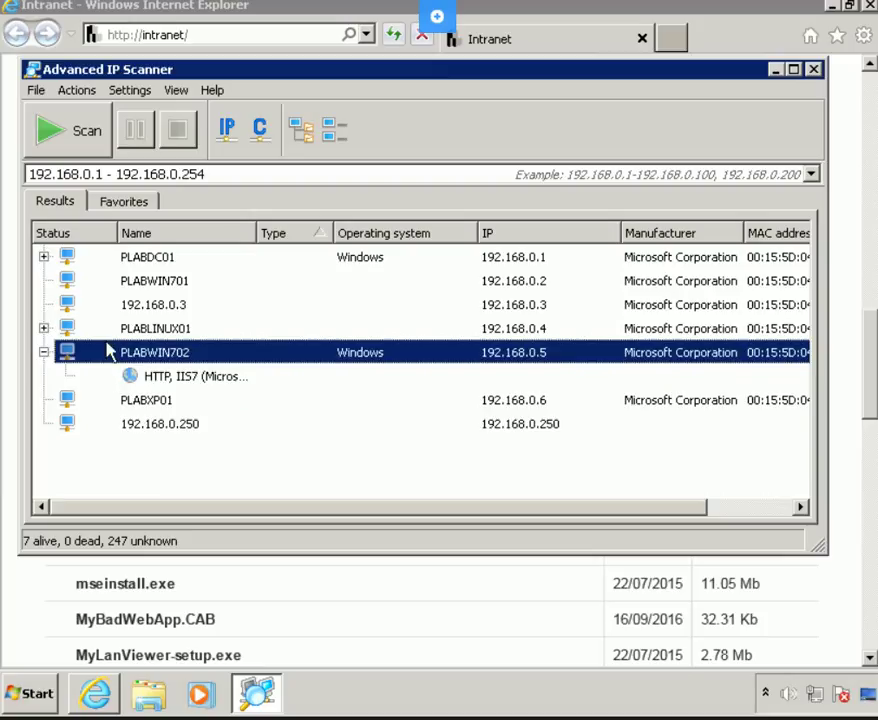
# - Attempt an RDP connection to PLABWIN702 (192.168.0.5) and acknowledge the connection-failure error
pyautogui.click(90, 94)
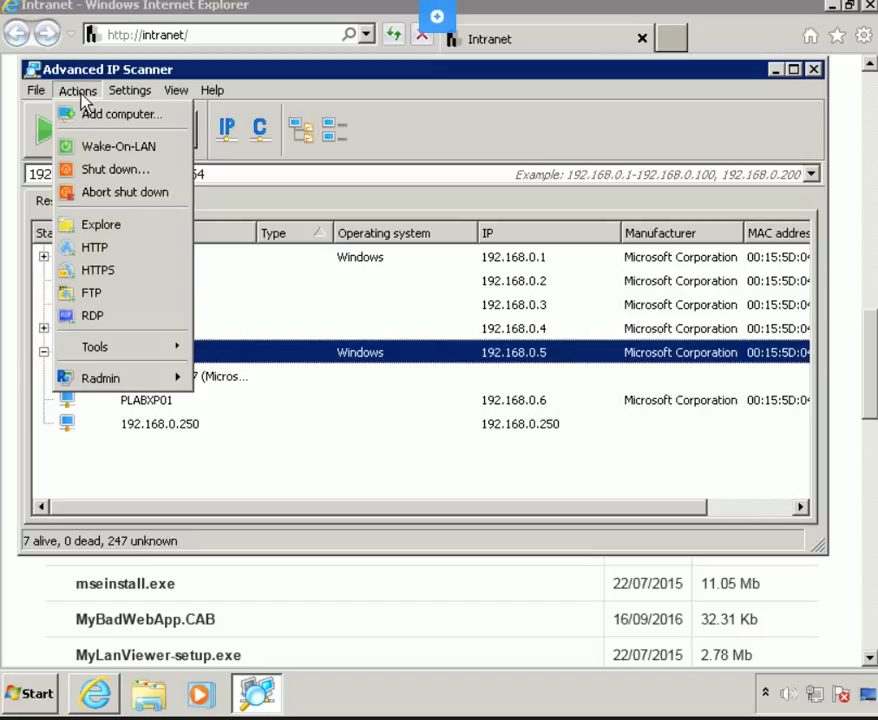
pyautogui.click(208, 455)
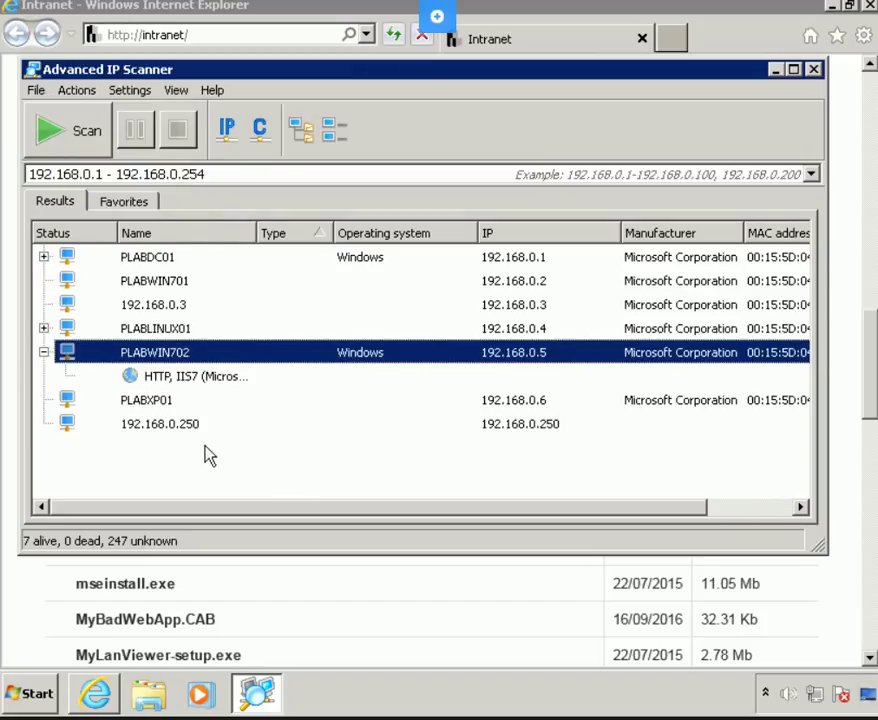
pyautogui.rightClick(160, 358)
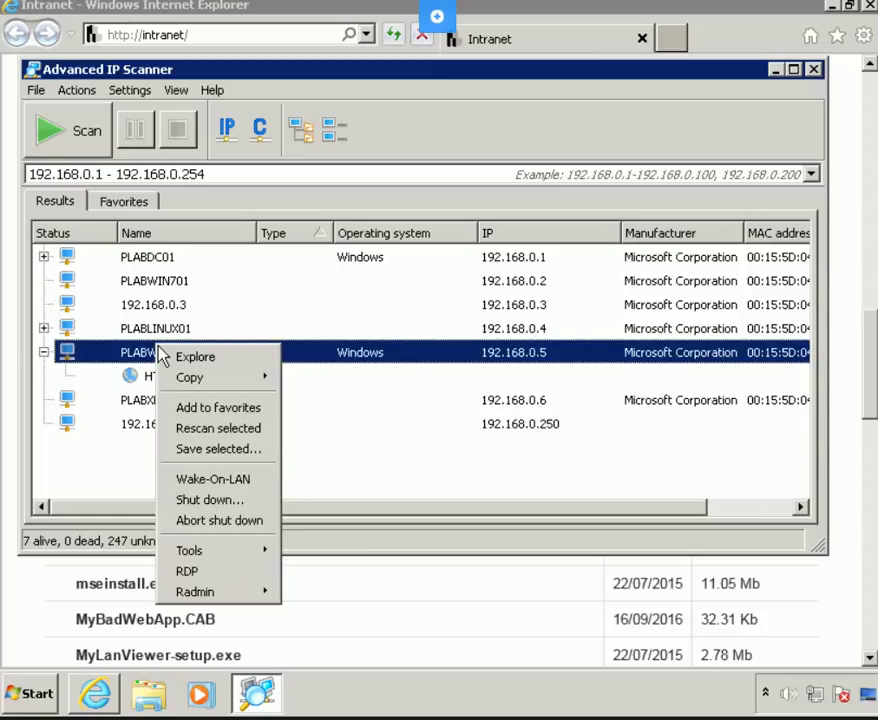
pyautogui.click(233, 578)
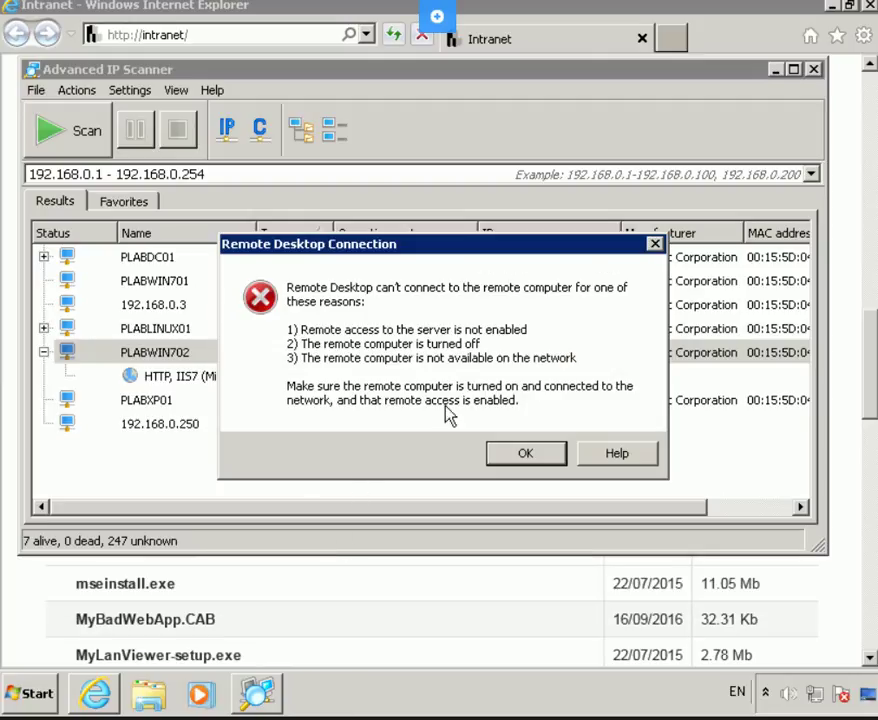
pyautogui.click(527, 455)
pyautogui.rightClick(172, 368)
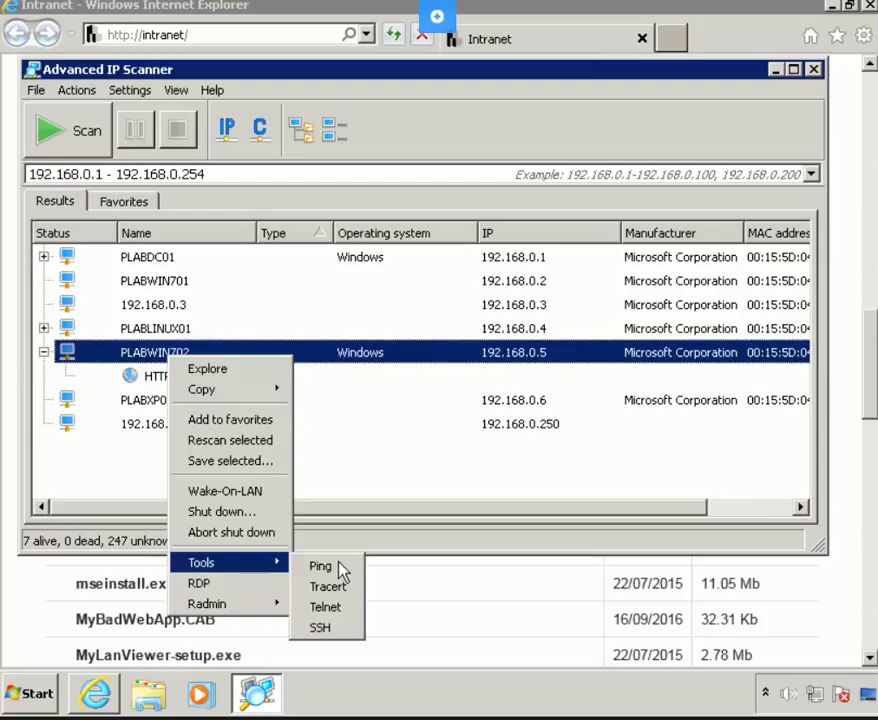
# - Ping PLABWIN702 to see 'Destination host unreachable', then close the ping output
pyautogui.click(341, 569)
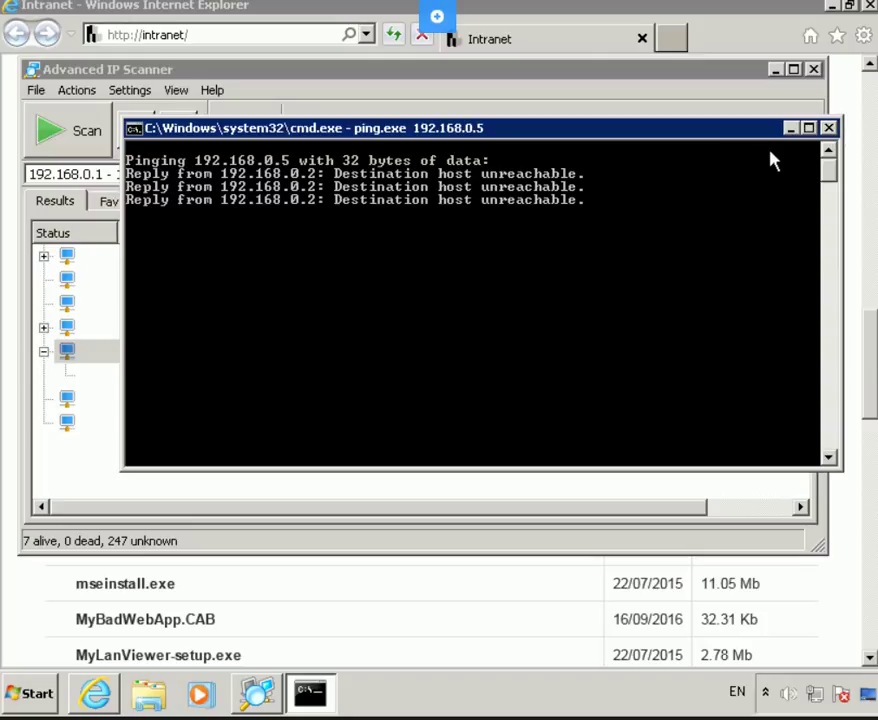
pyautogui.click(828, 128)
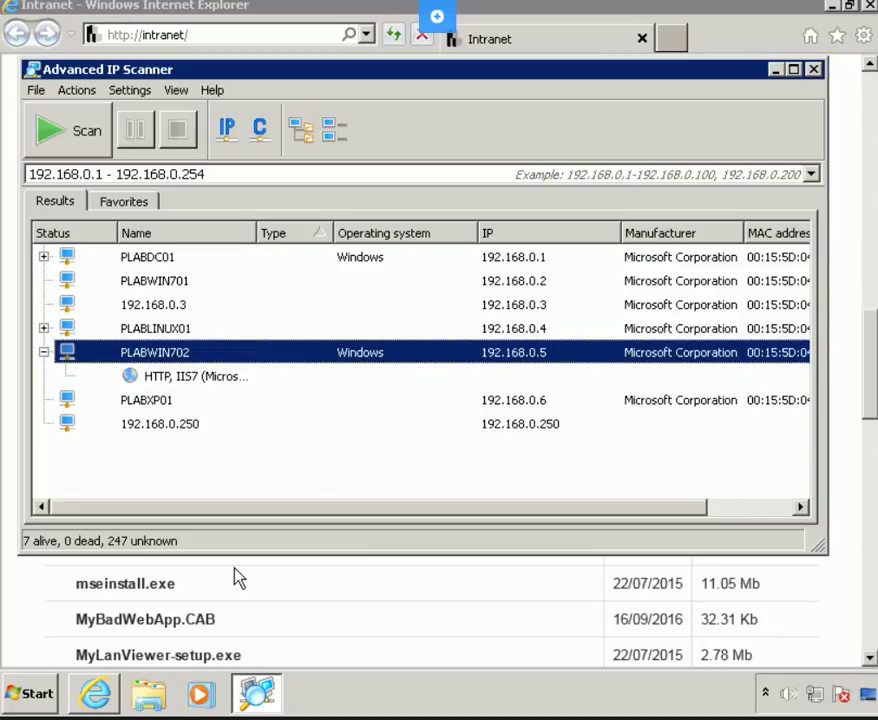
# - Minimize Advanced IP Scanner so the intranet software list shows in Internet Explorer
pyautogui.click(776, 70)
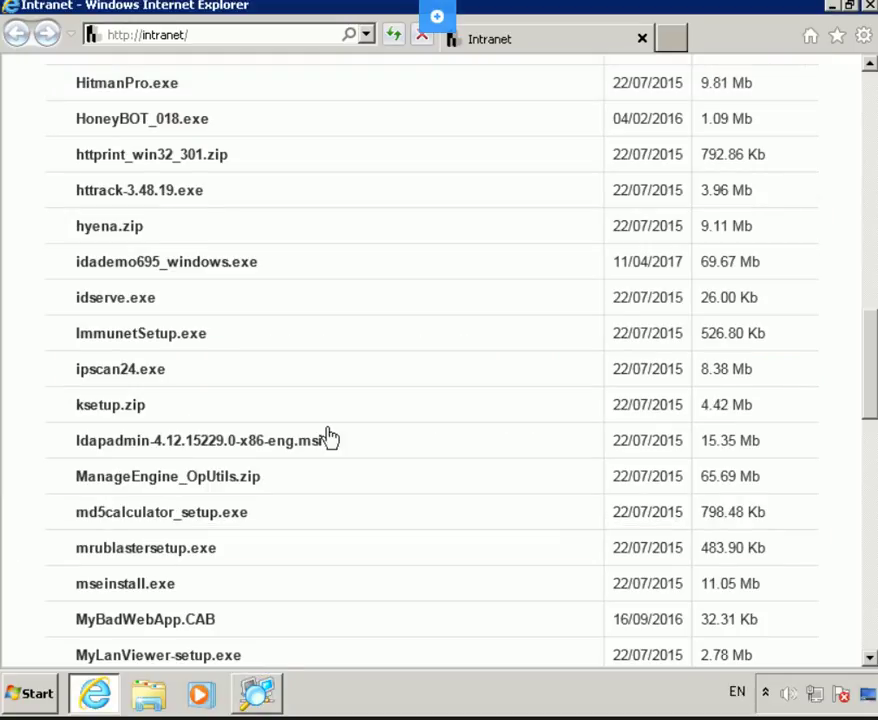